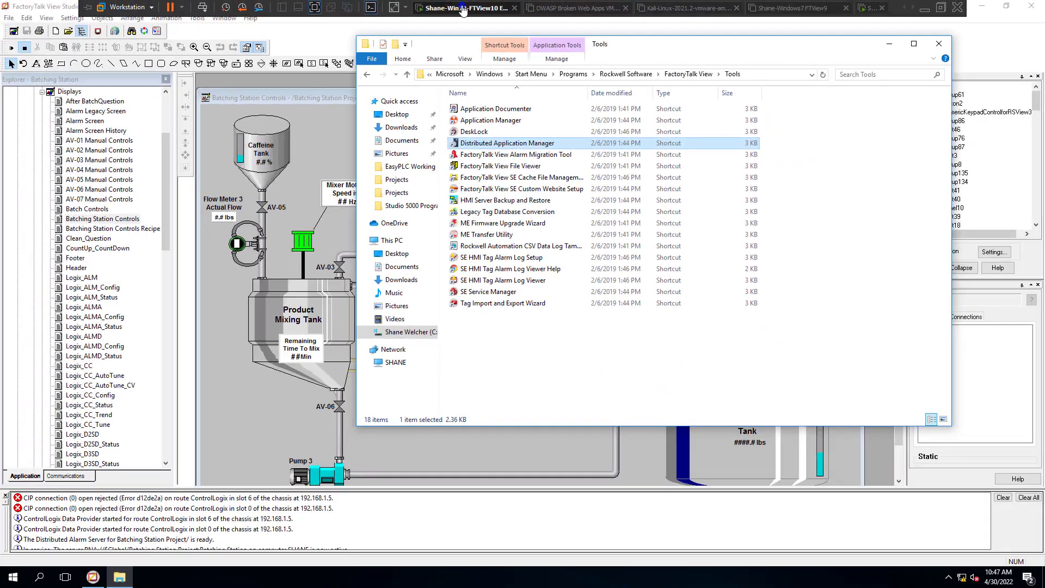
- Look at the FactoryTalk View Tools folder on the destination virtual machine, and return to the Windows 10 FTView10 machine
{"action": "left_click", "coordinate": [870, 9]}
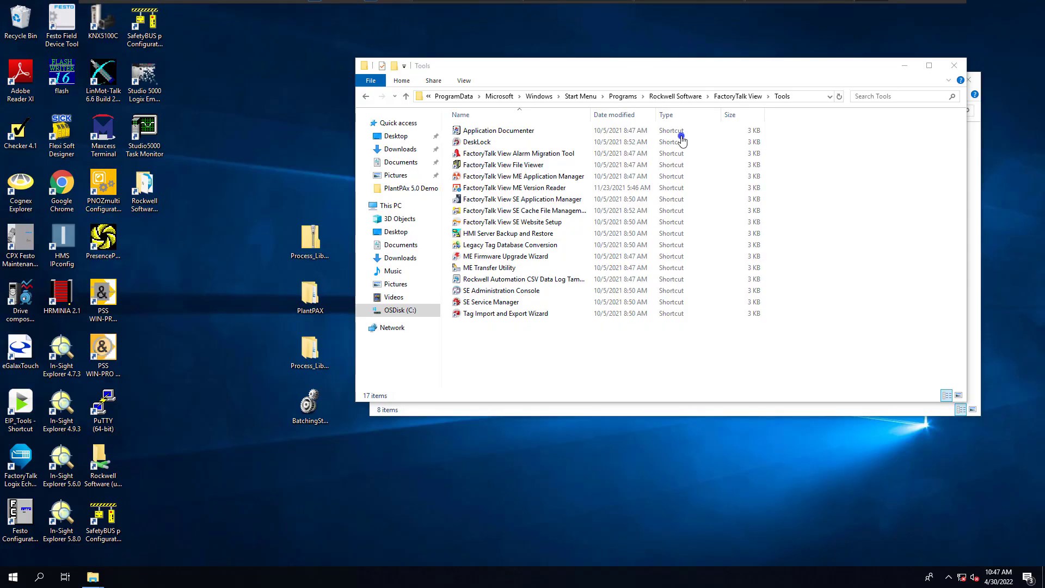
{"action": "mouse_move", "coordinate": [697, 4]}
{"action": "left_click", "coordinate": [489, 8]}
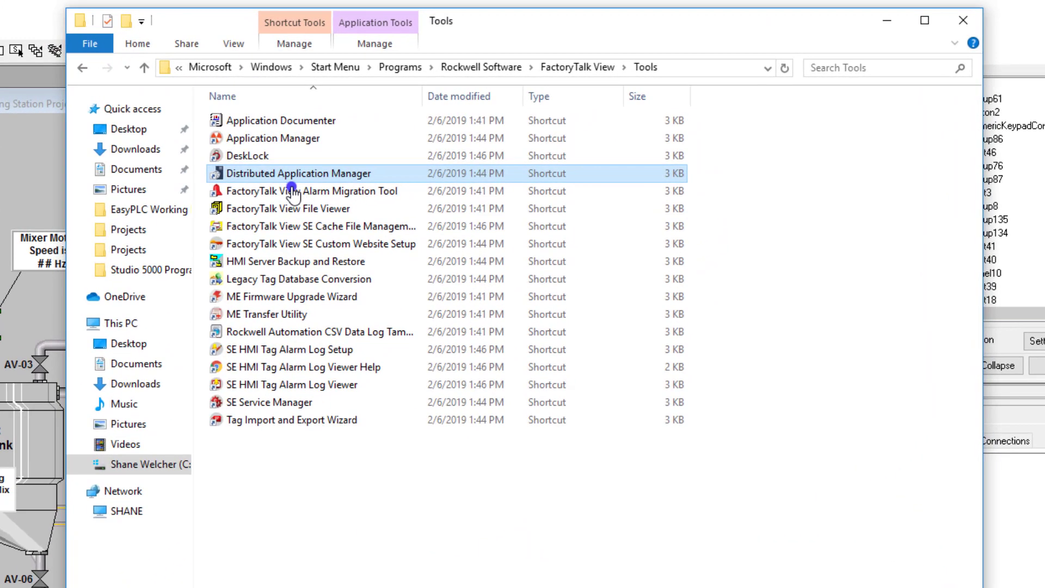
- Browse from the Start Menu Programs folder to Rockwell Software, FactoryTalk View, Tools and launch the Distributed Application Manager
{"action": "left_click", "coordinate": [479, 66]}
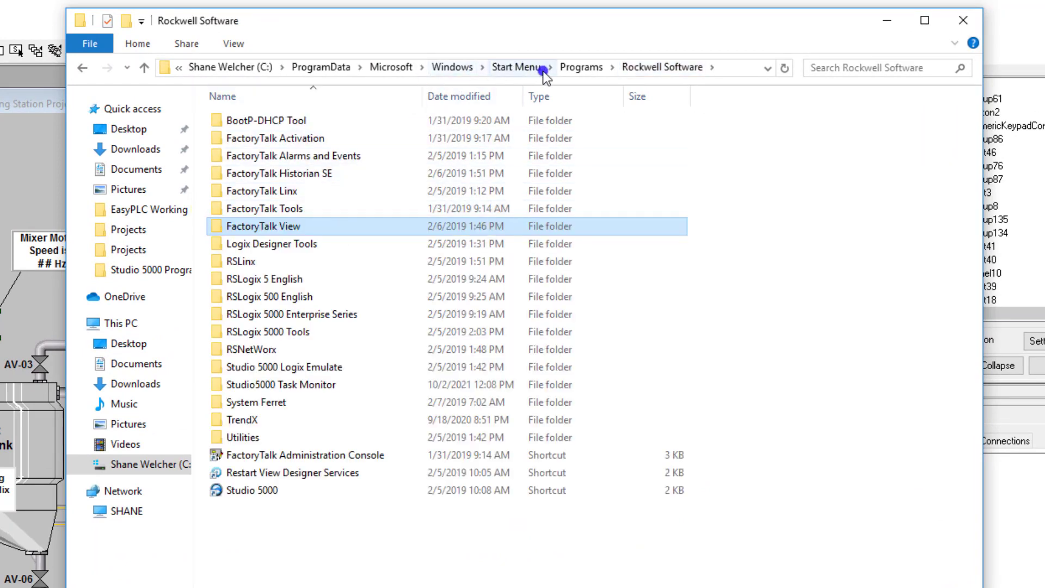
{"action": "left_click", "coordinate": [583, 67]}
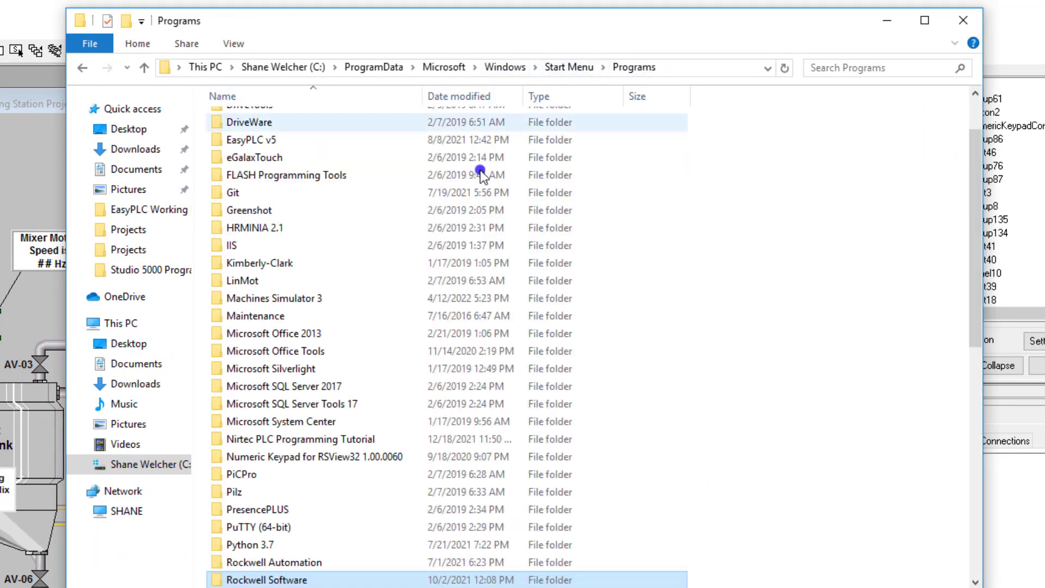
{"action": "double_click", "coordinate": [289, 579]}
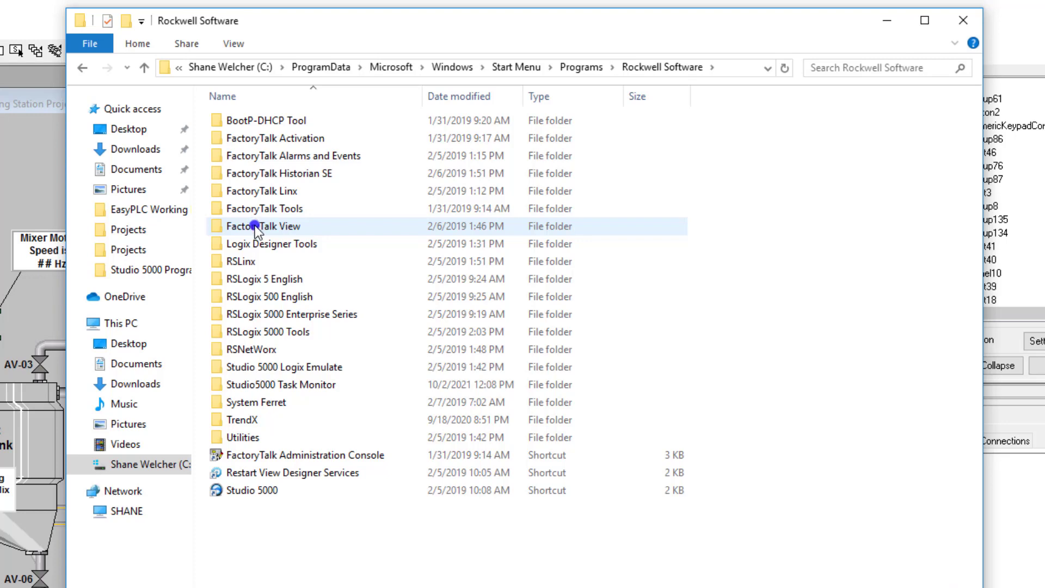
{"action": "double_click", "coordinate": [256, 229]}
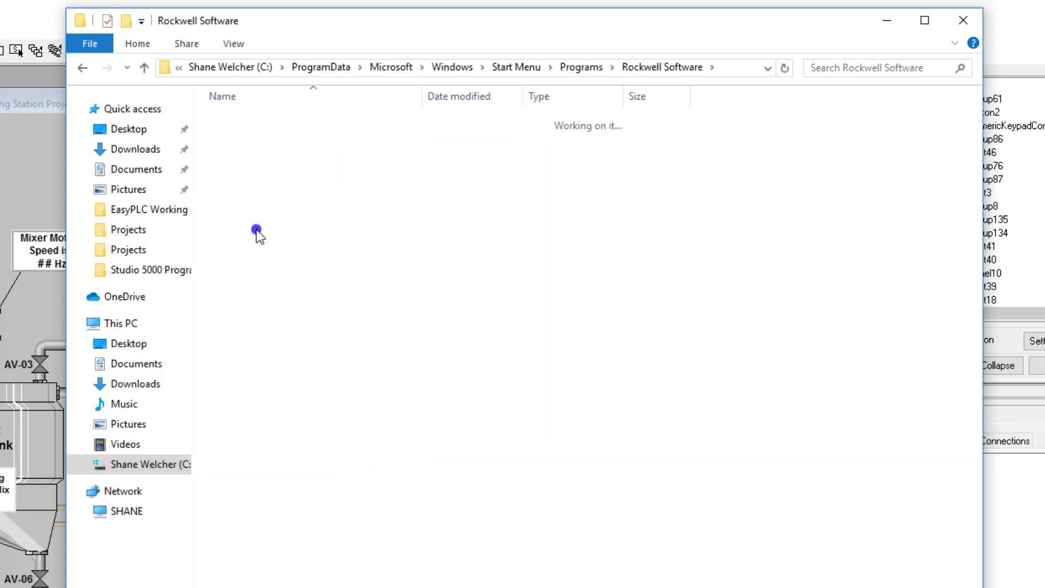
{"action": "double_click", "coordinate": [240, 122]}
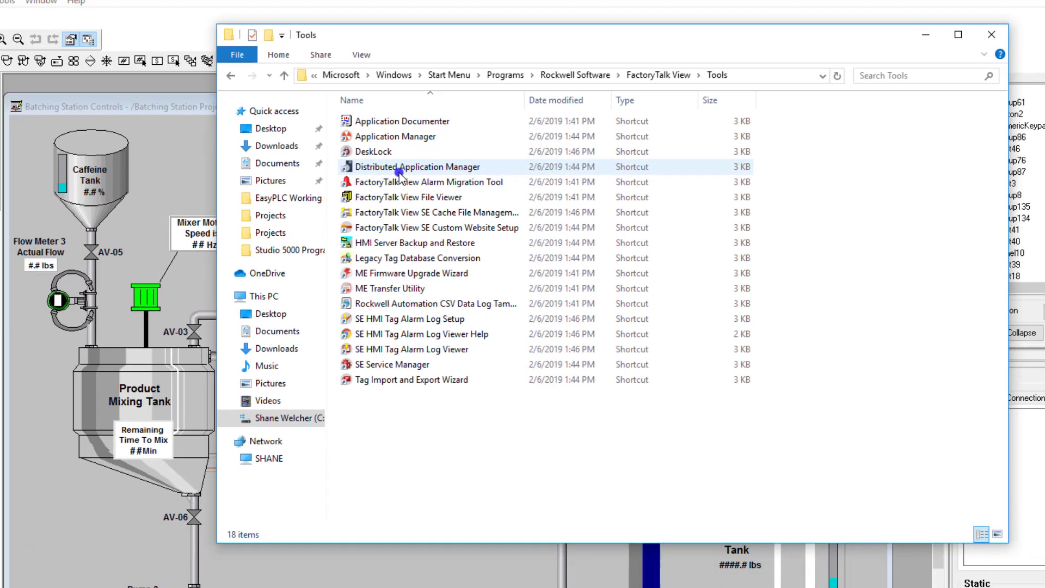
{"action": "double_click", "coordinate": [276, 175]}
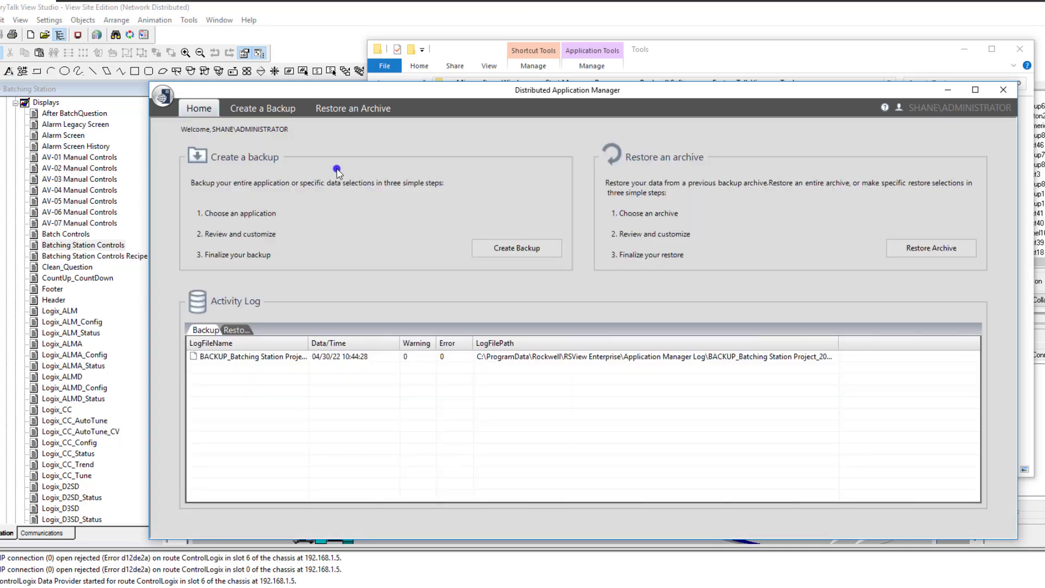
- Create a backup of the Batching Station Project application with the HMI server's datalog included, keeping the default archive name and folder
{"action": "left_click", "coordinate": [276, 115]}
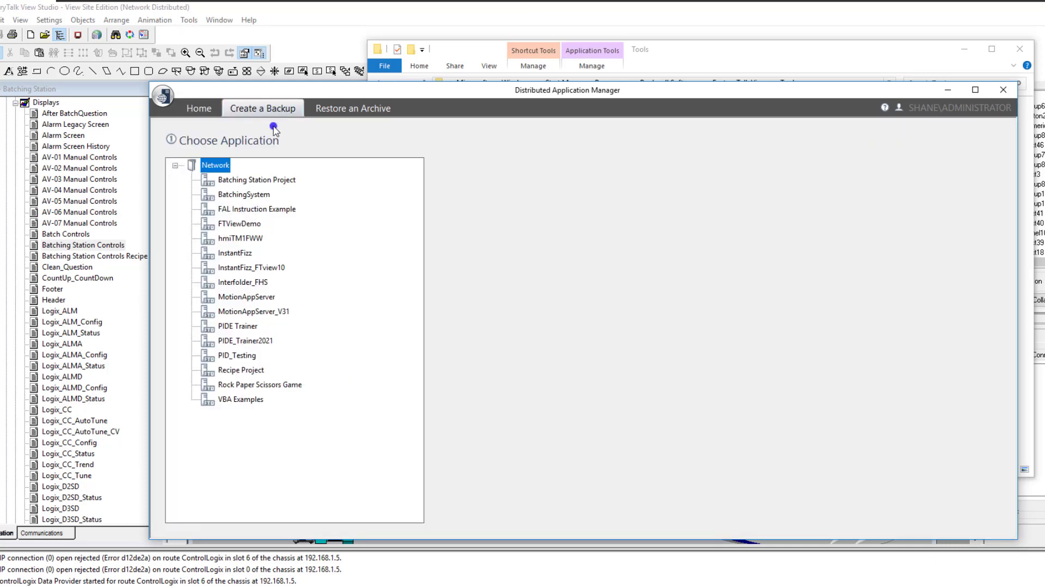
{"action": "left_click", "coordinate": [254, 180]}
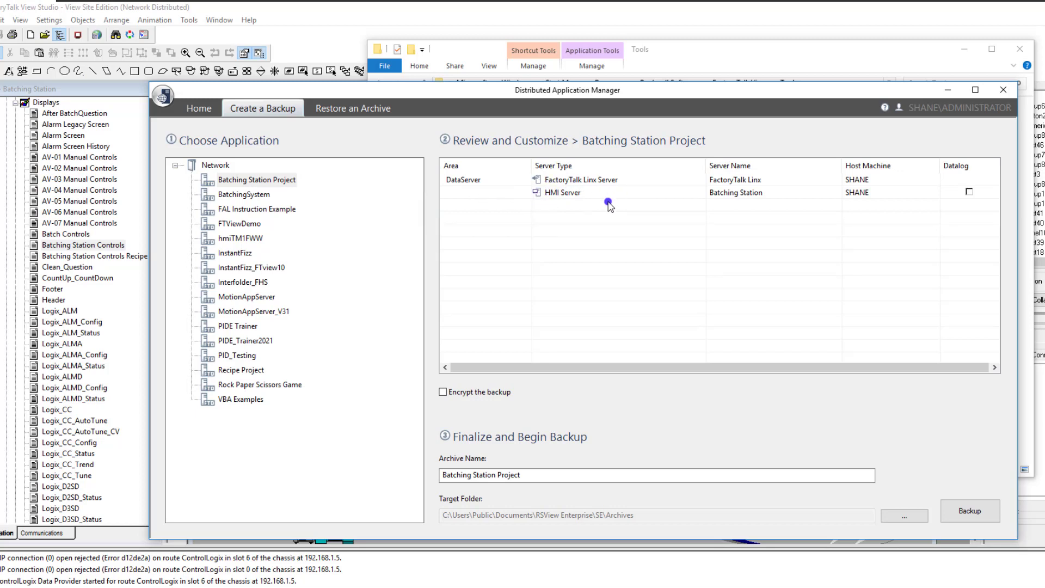
{"action": "left_click", "coordinate": [970, 193]}
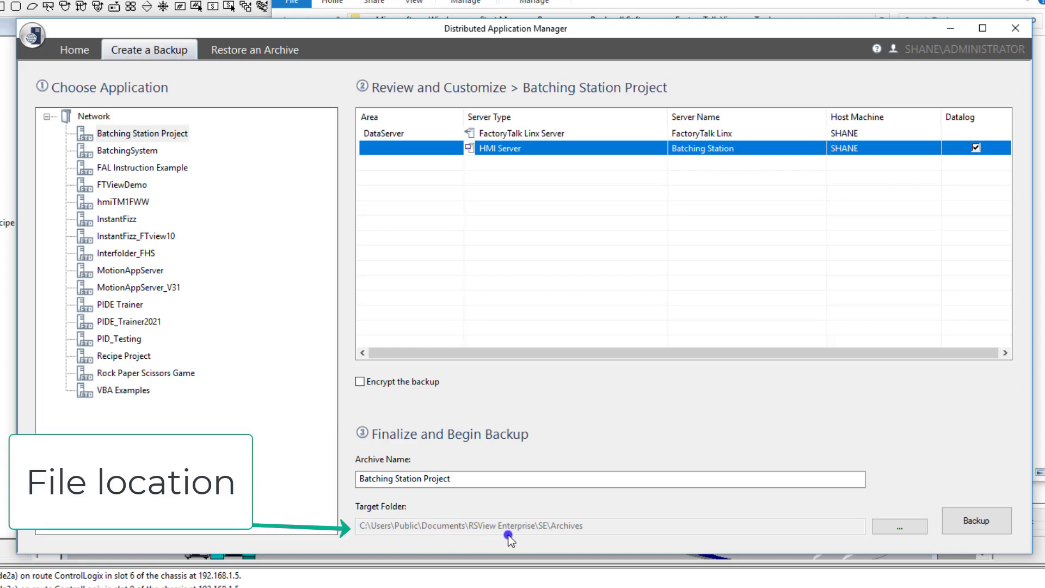
{"action": "left_click", "coordinate": [968, 521]}
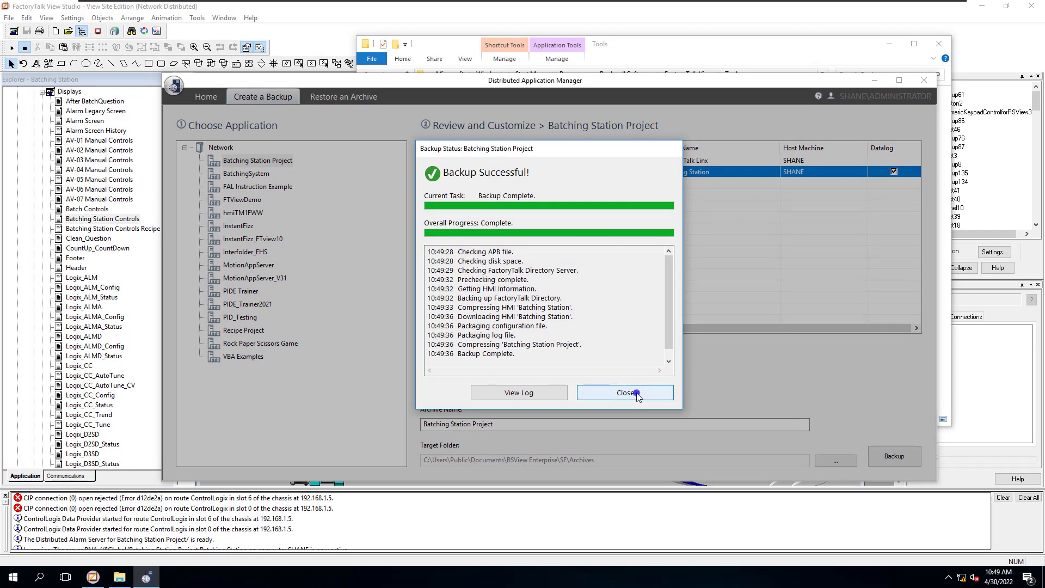
- View the Batching Station Project backup log, and close the log, the backup status and the Distributed Application Manager
{"action": "left_click", "coordinate": [561, 396]}
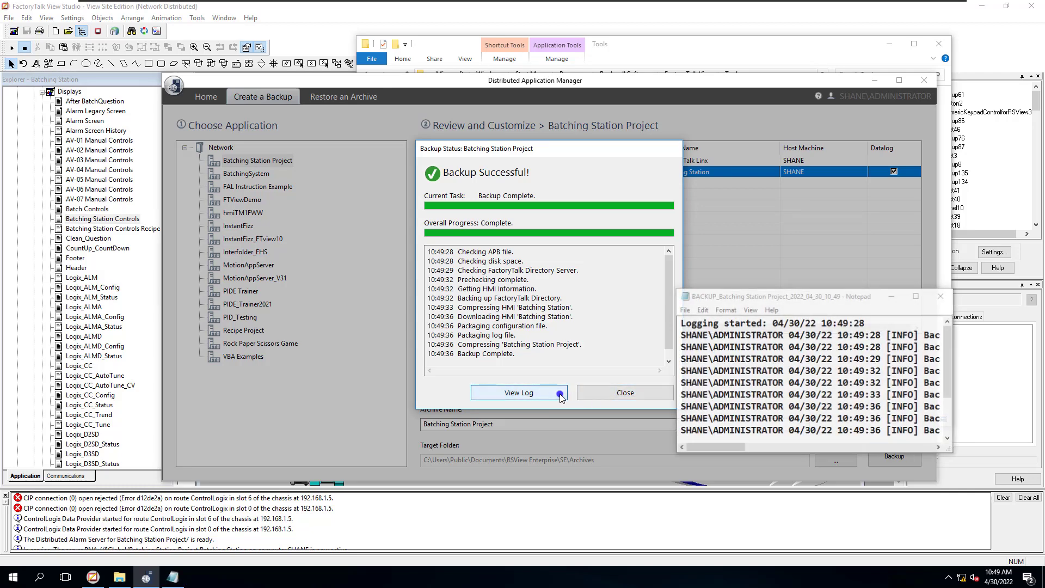
{"action": "left_click", "coordinate": [937, 296]}
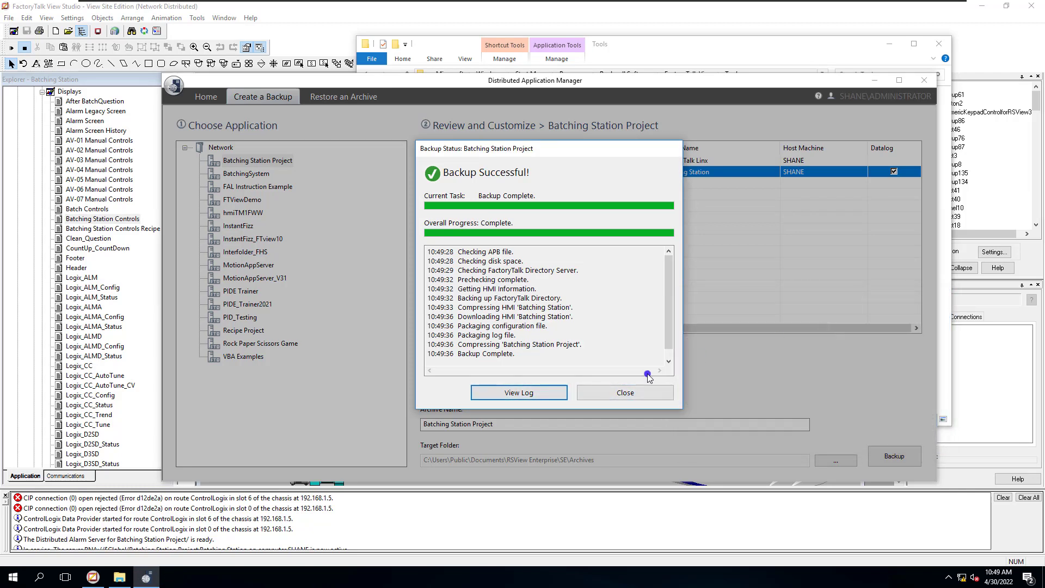
{"action": "left_click", "coordinate": [614, 393]}
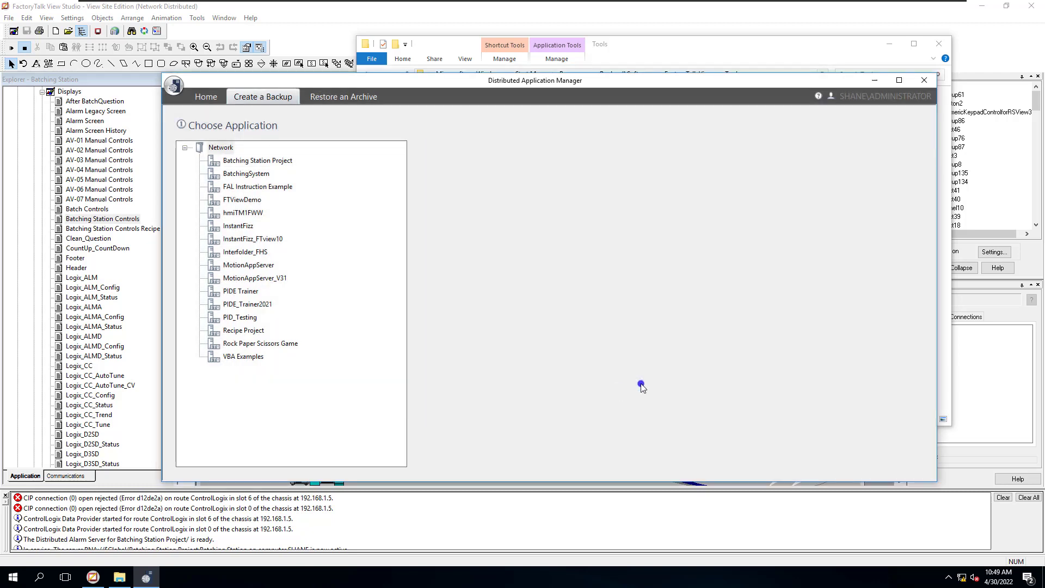
{"action": "left_click", "coordinate": [924, 81]}
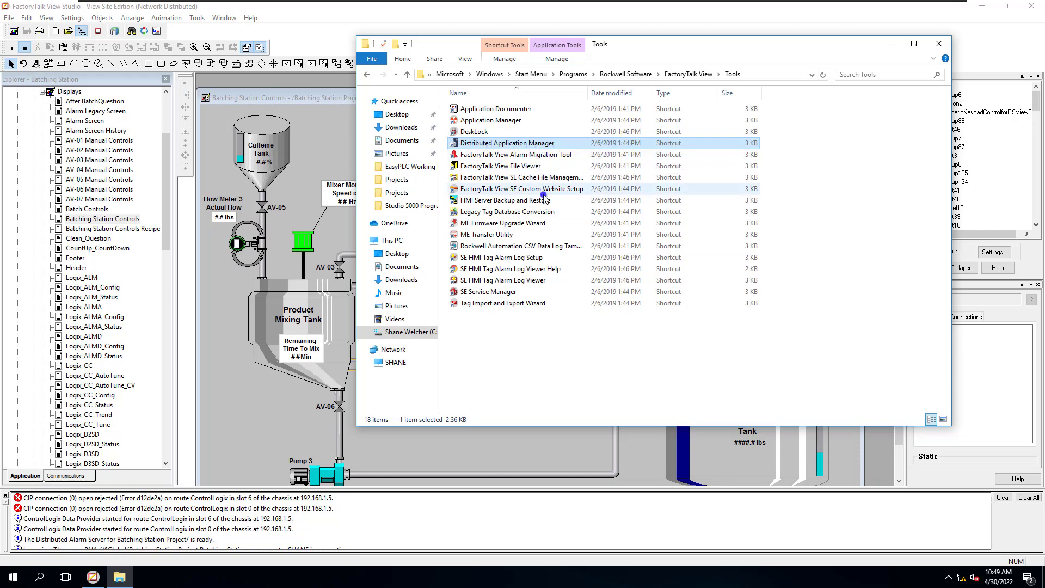
- Open a new File Explorer window and browse the C: drive to Users\Public\Public Documents\RSView Enterprise\SE\Archives
{"action": "right_click", "coordinate": [119, 577]}
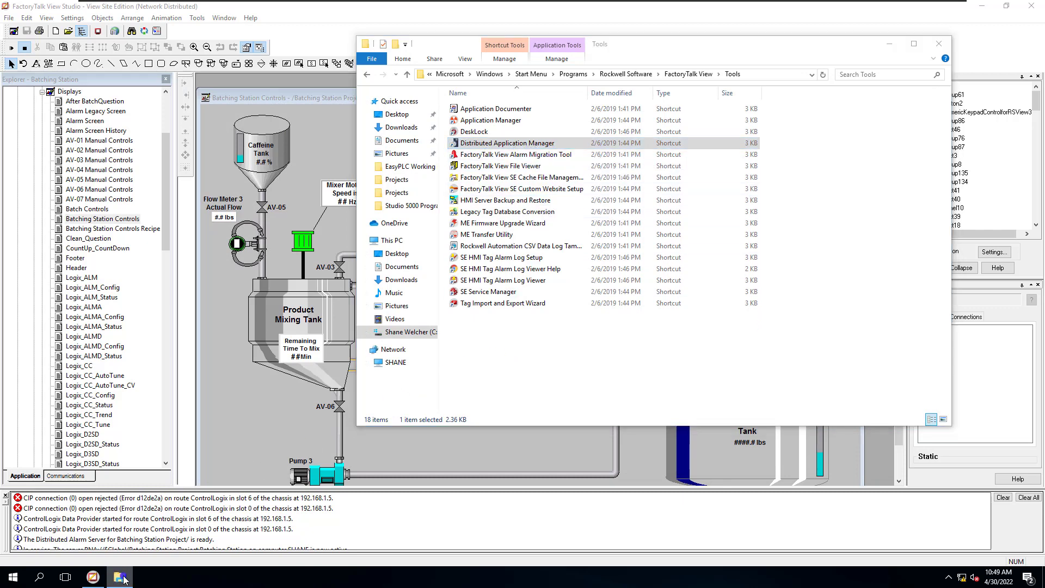
{"action": "left_click", "coordinate": [123, 524]}
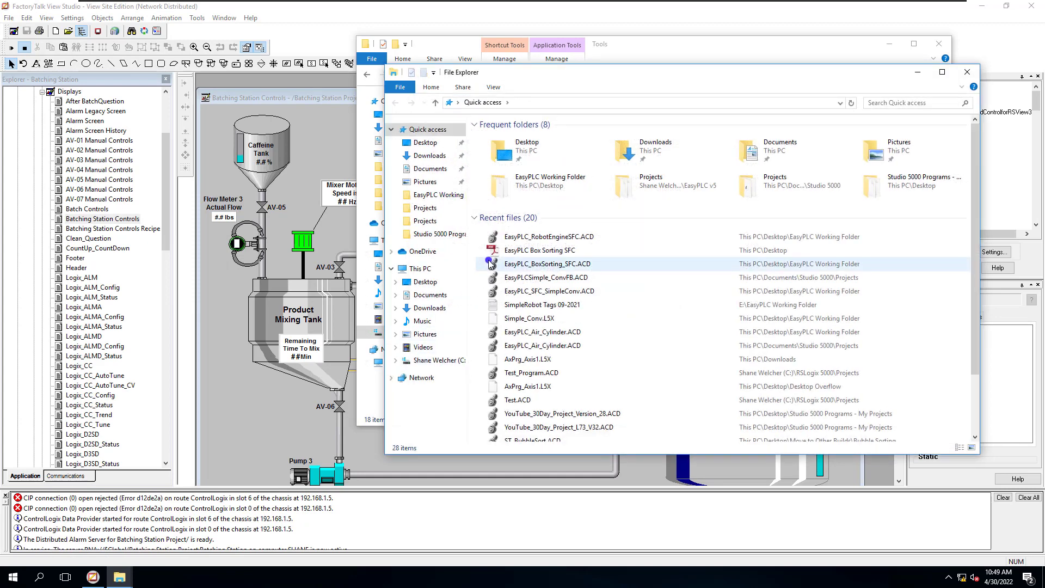
{"action": "left_click", "coordinate": [438, 274]}
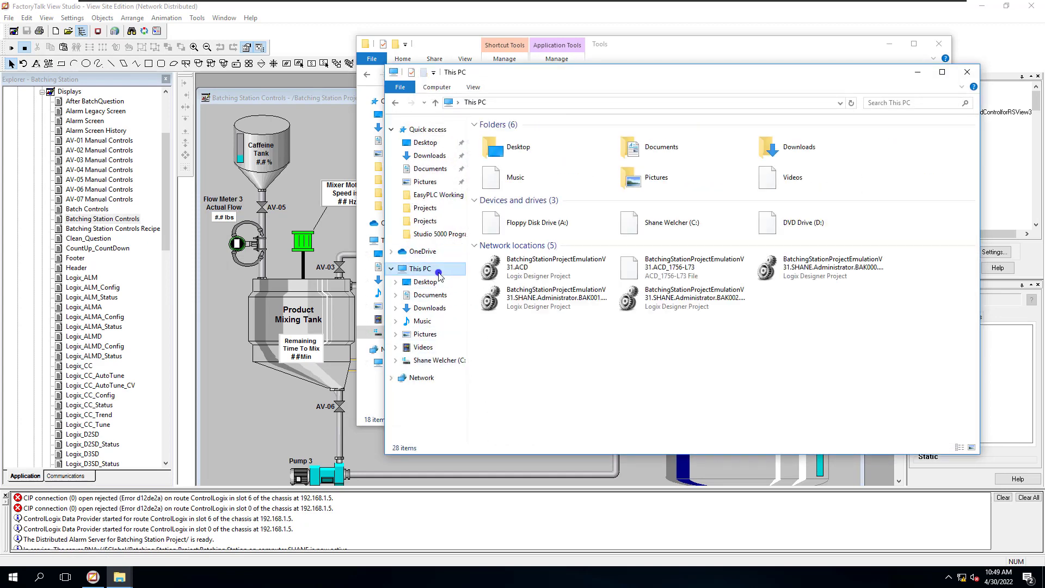
{"action": "double_click", "coordinate": [658, 223]}
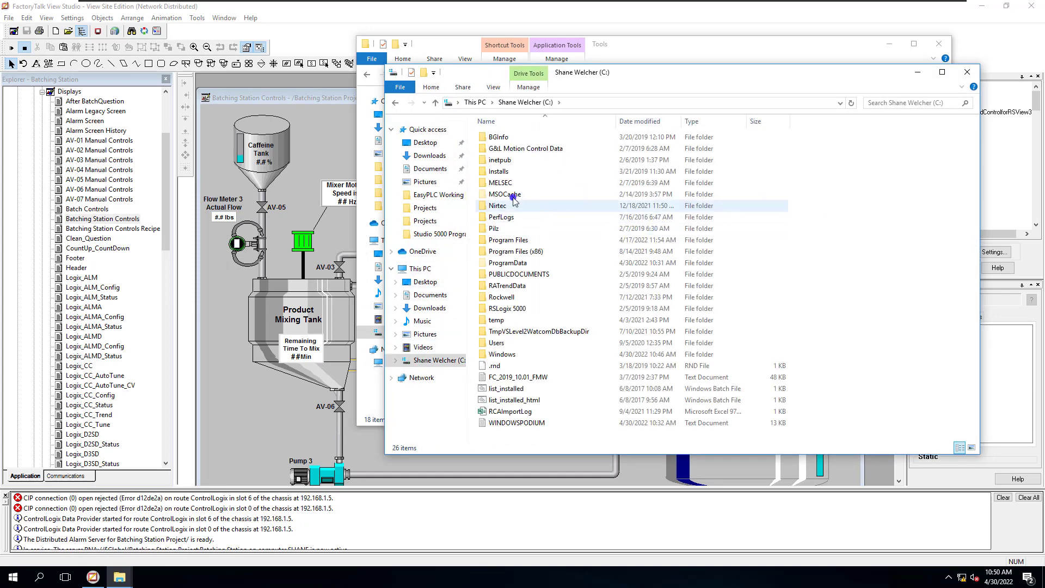
{"action": "double_click", "coordinate": [500, 344]}
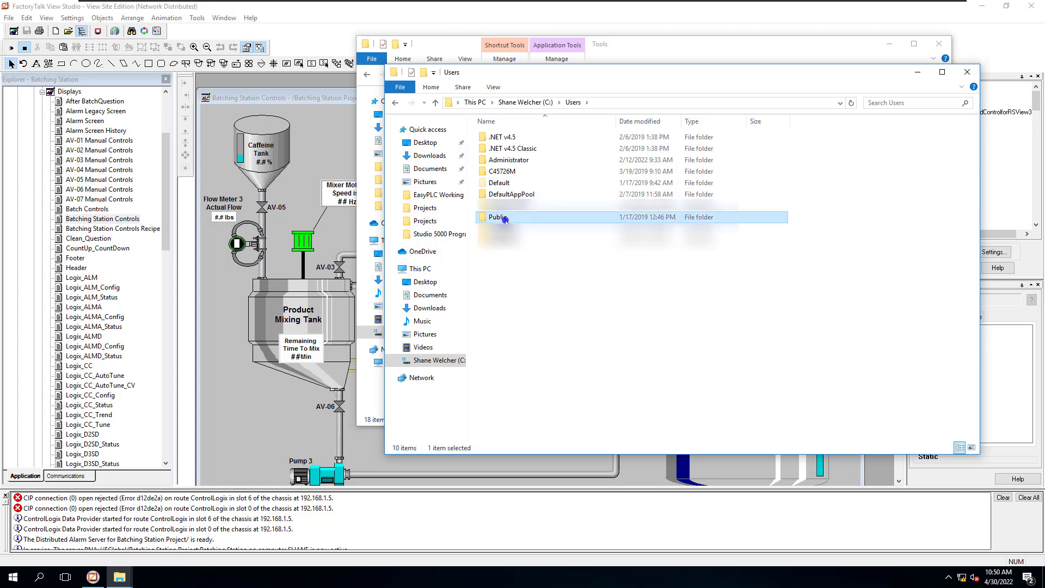
{"action": "double_click", "coordinate": [503, 216]}
{"action": "double_click", "coordinate": [511, 172]}
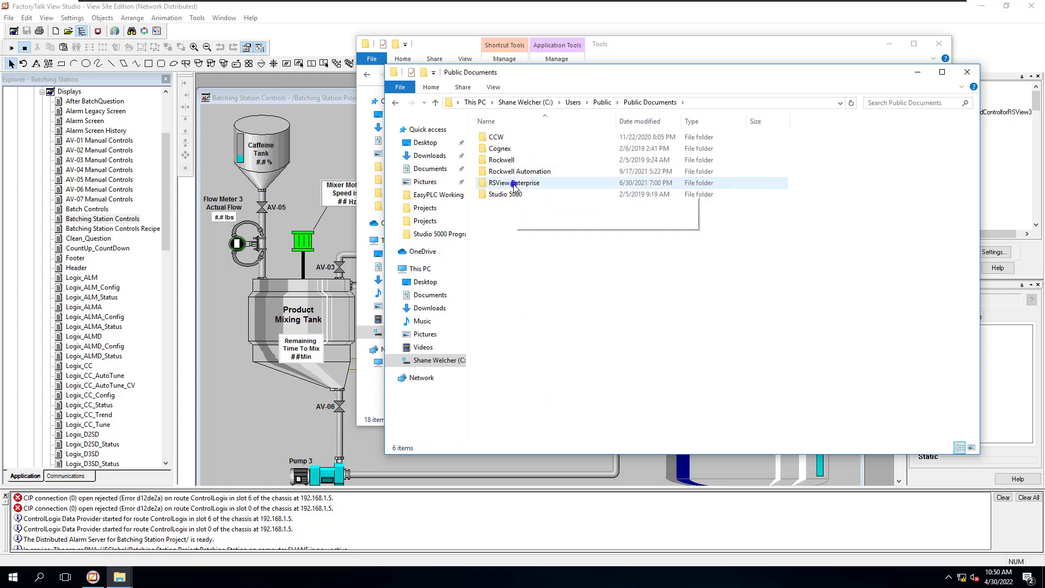
{"action": "left_click", "coordinate": [514, 187]}
{"action": "double_click", "coordinate": [515, 186]}
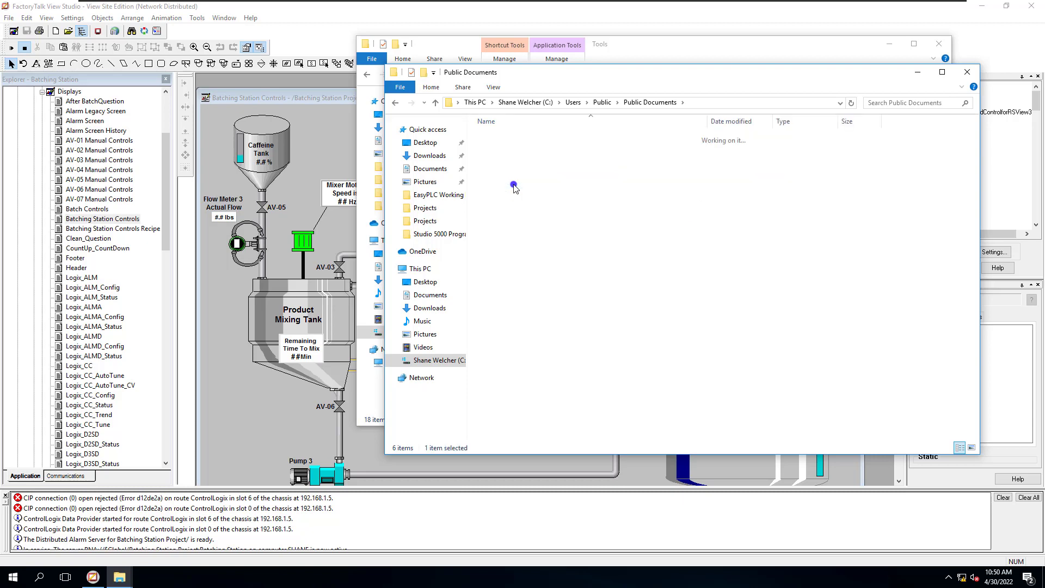
{"action": "left_click", "coordinate": [495, 173]}
{"action": "double_click", "coordinate": [495, 172]}
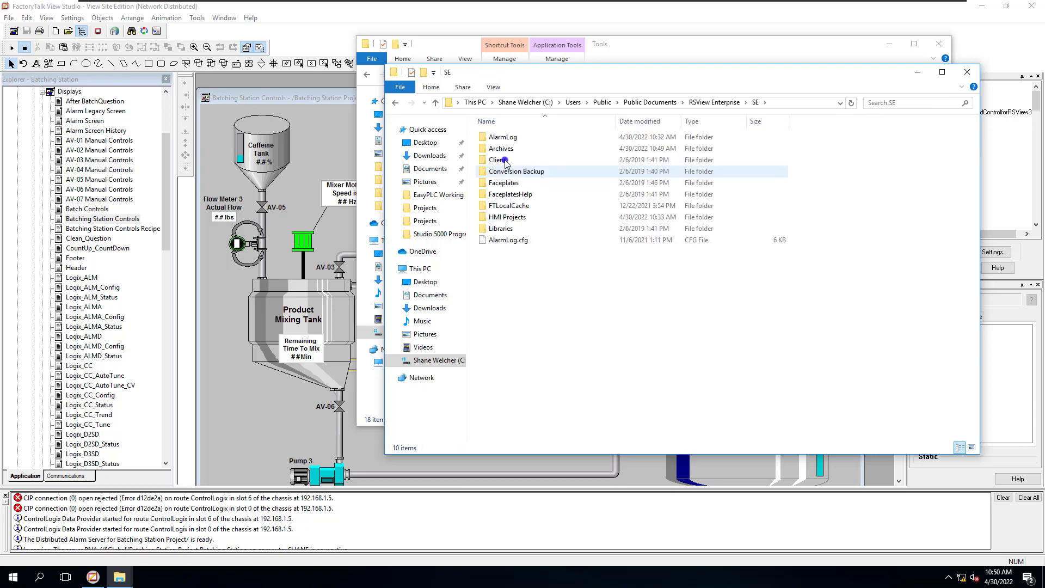
{"action": "double_click", "coordinate": [506, 151]}
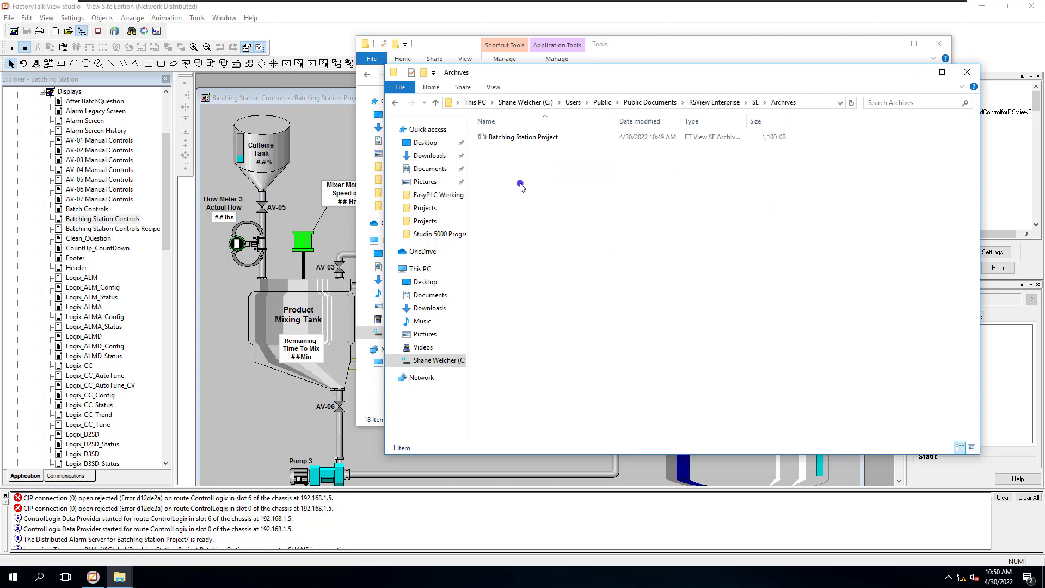
- Widen the Type column in the Archives folder and copy the Batching Station Project archive file
{"action": "left_click", "coordinate": [523, 141]}
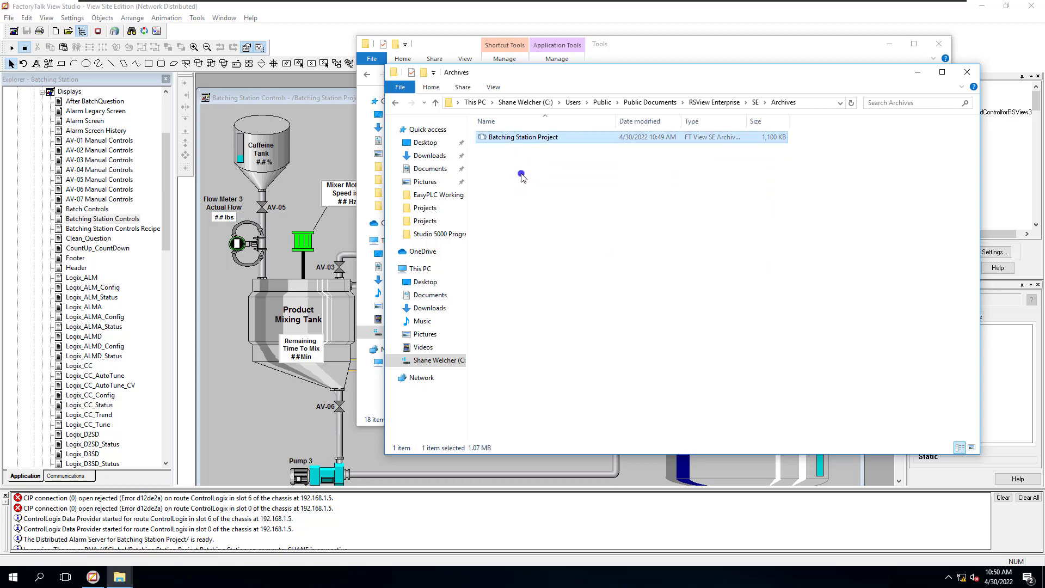
{"action": "left_click_drag", "start_coordinate": [747, 124], "coordinate": [804, 125]}
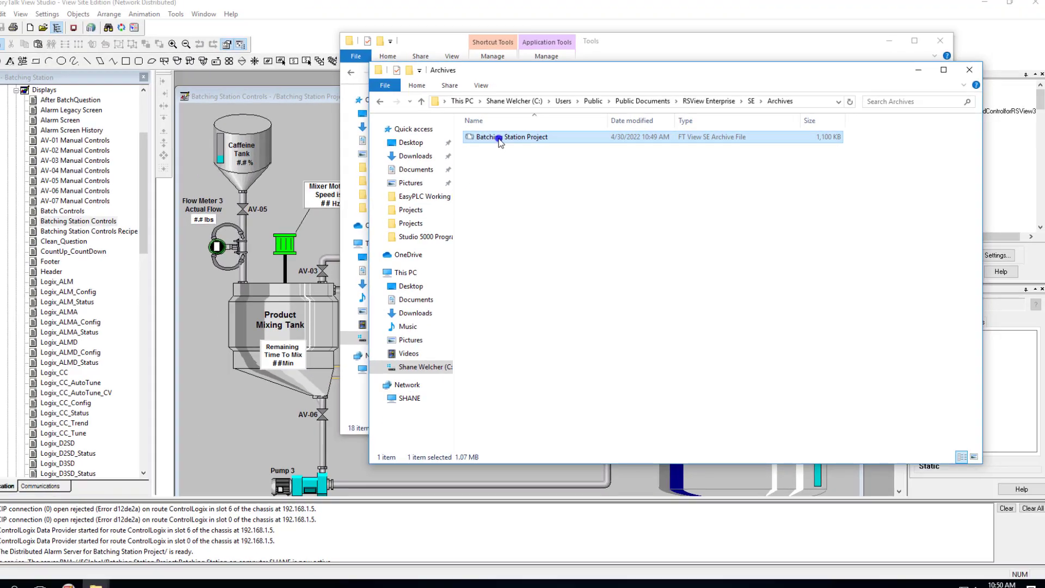
{"action": "right_click", "coordinate": [300, 164]}
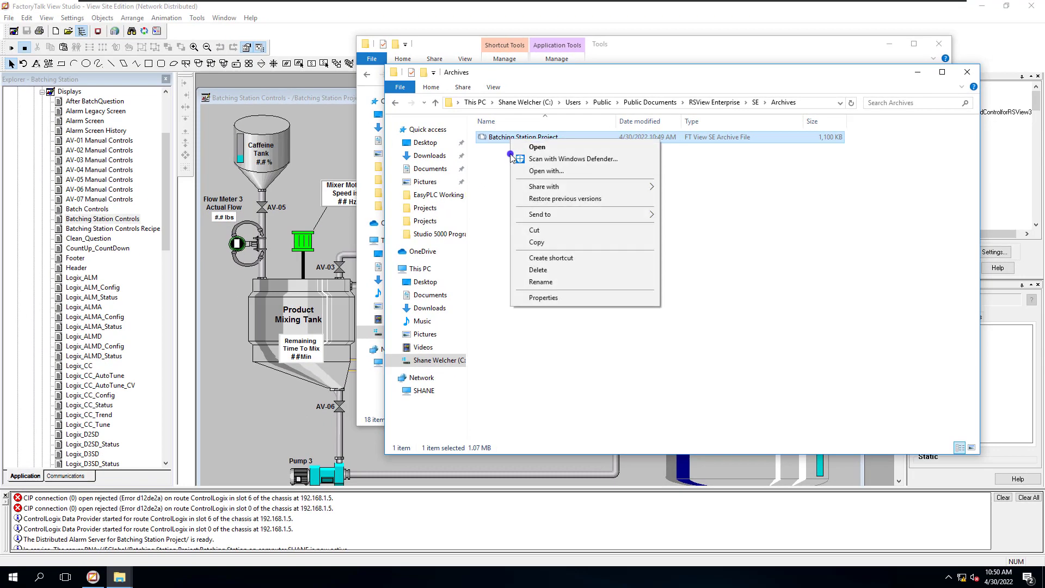
{"action": "left_click", "coordinate": [550, 243]}
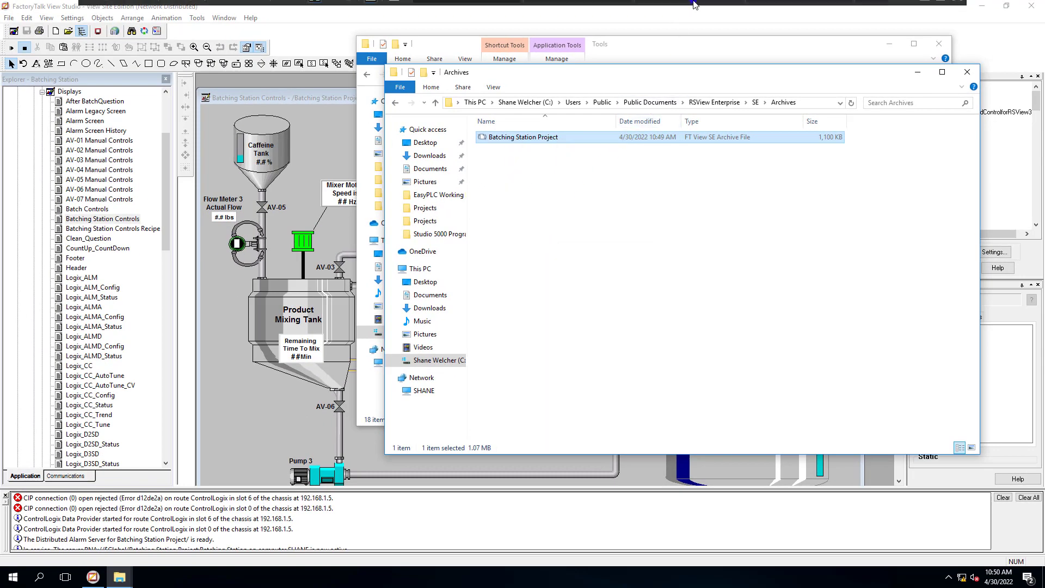
- Switch to the destination virtual machine and paste the Batching Station Project archive onto its desktop, repositioning it in the empty area
{"action": "left_click", "coordinate": [866, 17]}
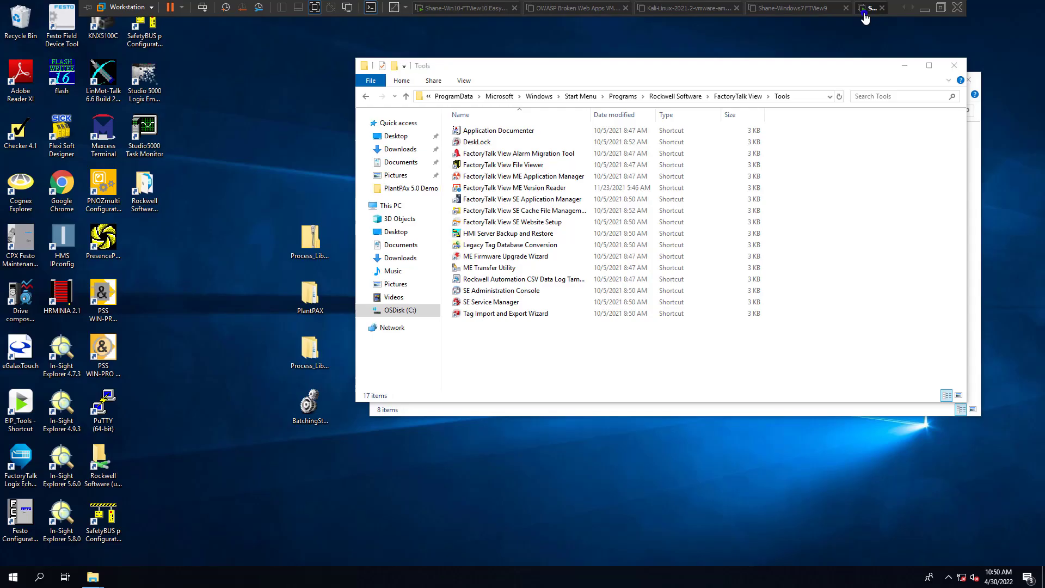
{"action": "right_click", "coordinate": [269, 159]}
{"action": "left_click", "coordinate": [295, 207]}
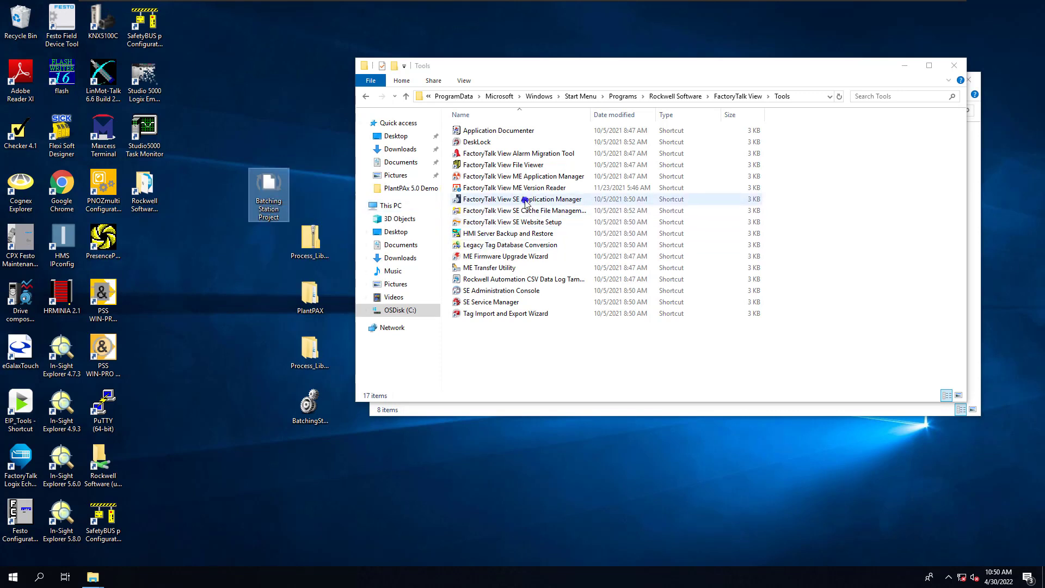
{"action": "left_click_drag", "start_coordinate": [272, 198], "coordinate": [228, 247]}
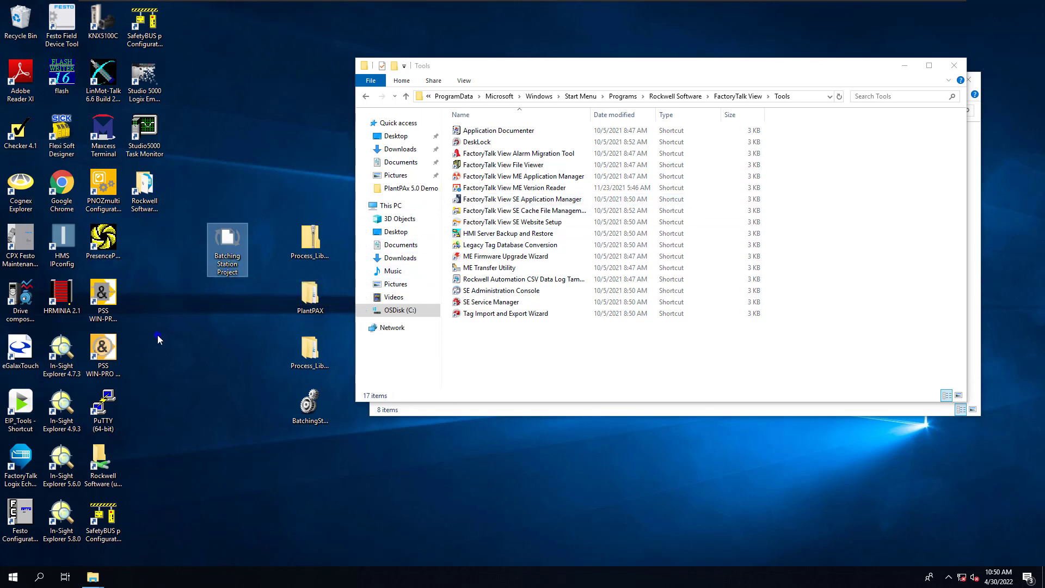
- Start FactoryTalk View Studio for View Site Edition (Network Distributed), review the existing applications, and cancel without opening one
{"action": "left_click", "coordinate": [13, 577]}
{"action": "left_click", "coordinate": [70, 466]}
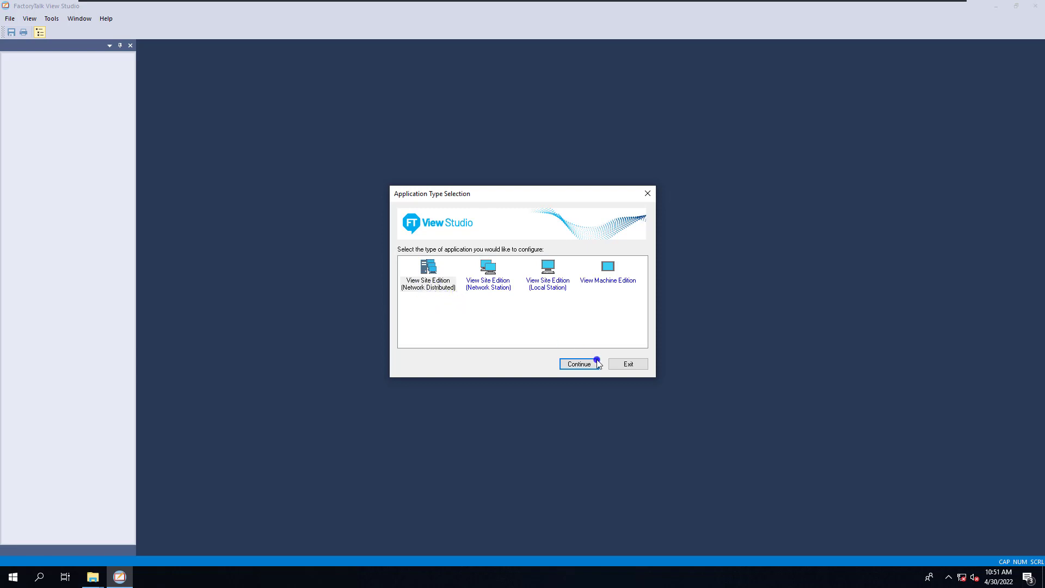
{"action": "left_click", "coordinate": [578, 363]}
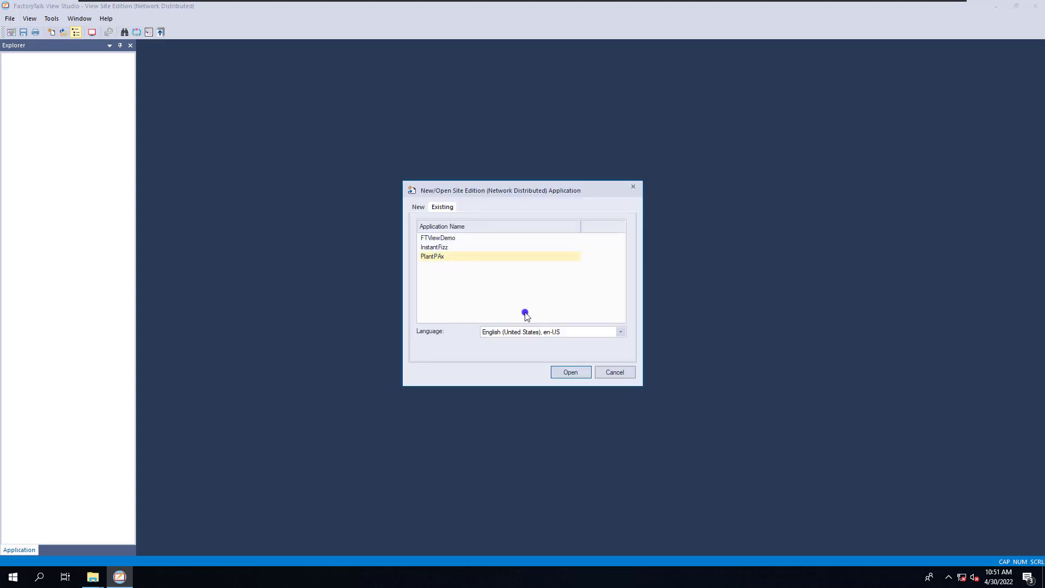
{"action": "left_click", "coordinate": [617, 374]}
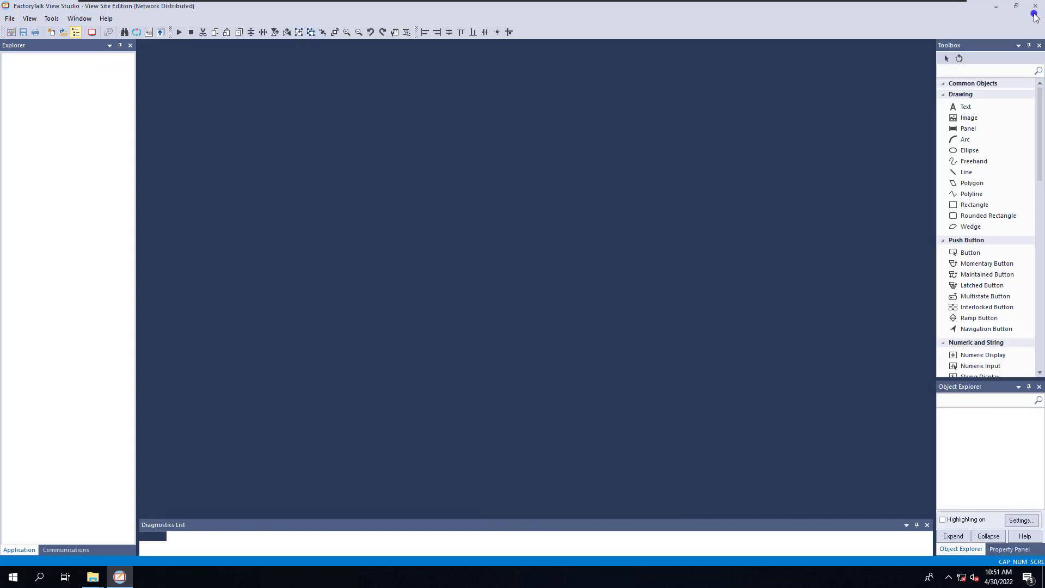
- Close FactoryTalk View Studio and start FactoryTalk View SE Application Manager from the Rockwell Software\FactoryTalk View\Tools shortcuts folder
{"action": "left_click", "coordinate": [1035, 7]}
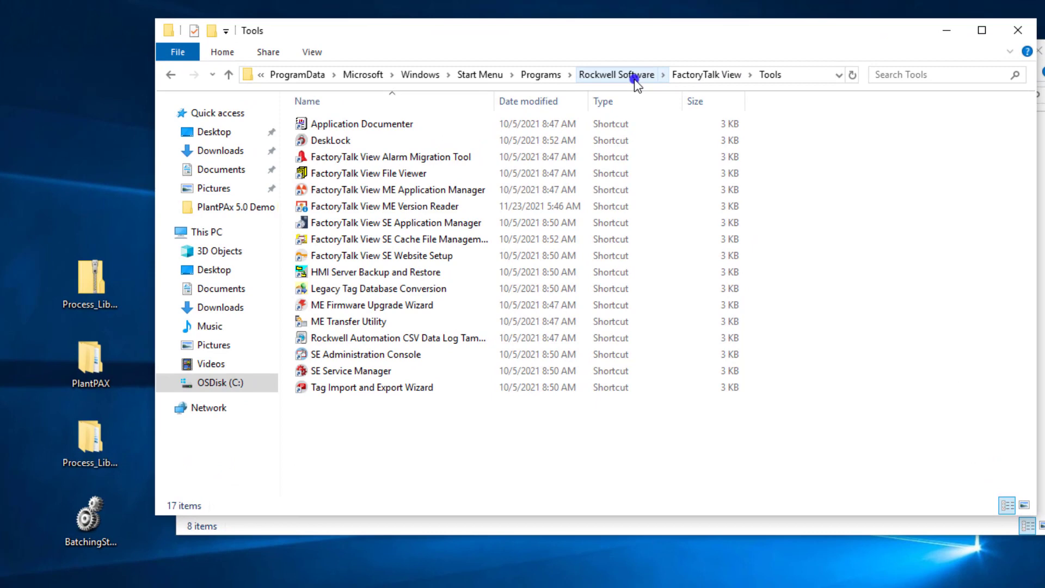
{"action": "left_click", "coordinate": [634, 78]}
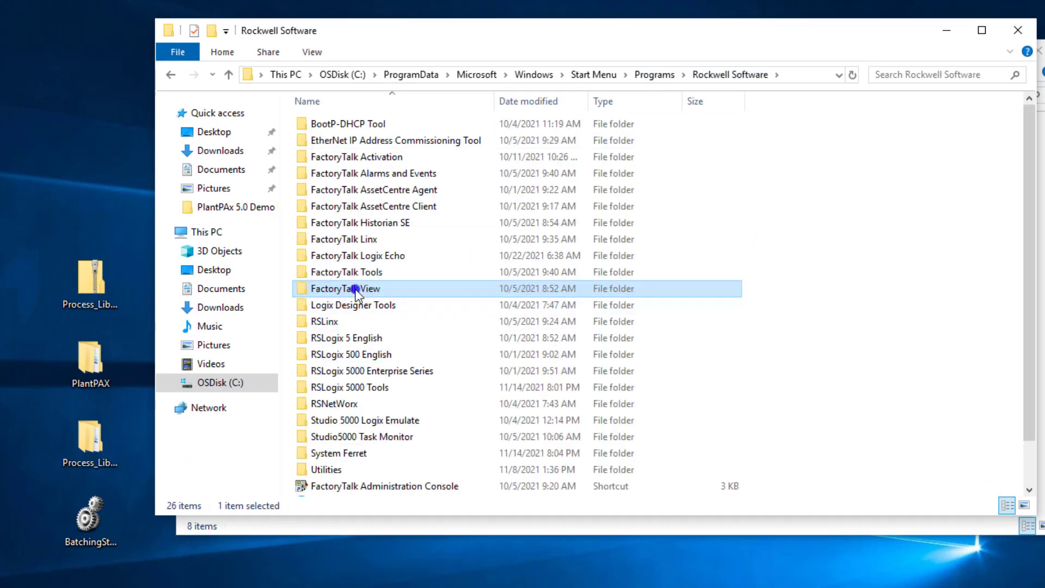
{"action": "double_click", "coordinate": [357, 291]}
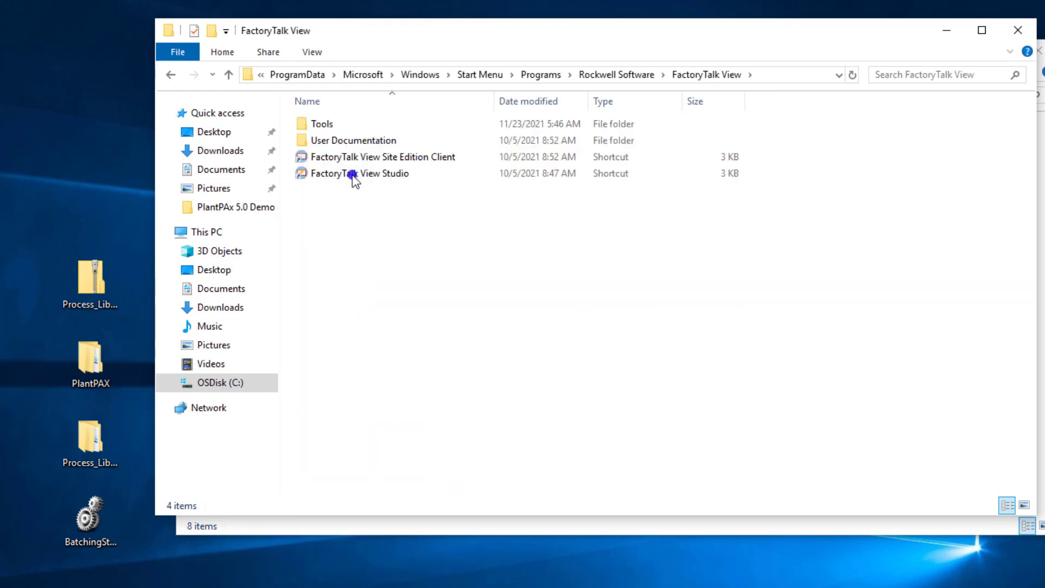
{"action": "double_click", "coordinate": [322, 125]}
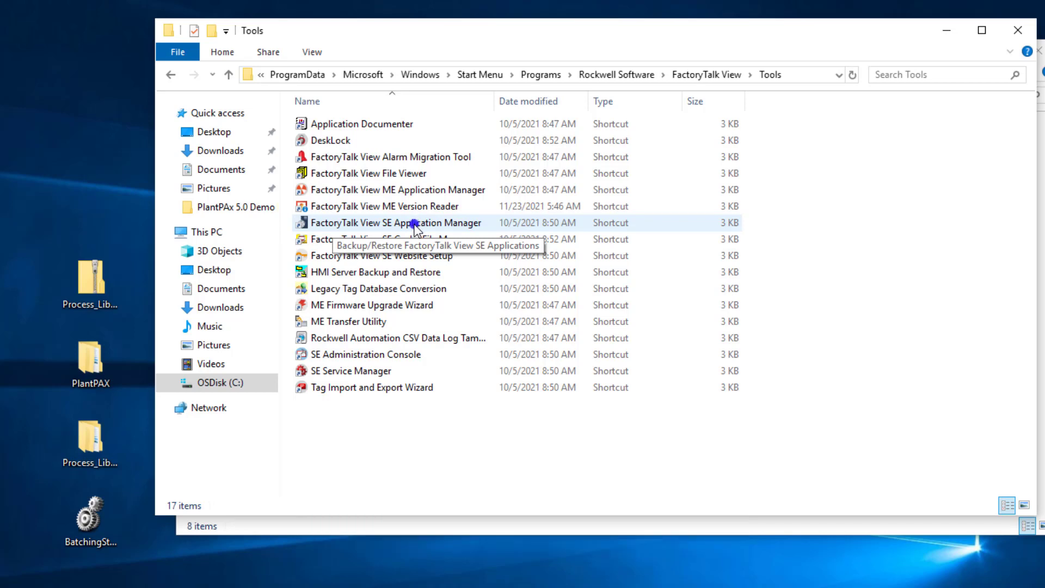
{"action": "double_click", "coordinate": [415, 224]}
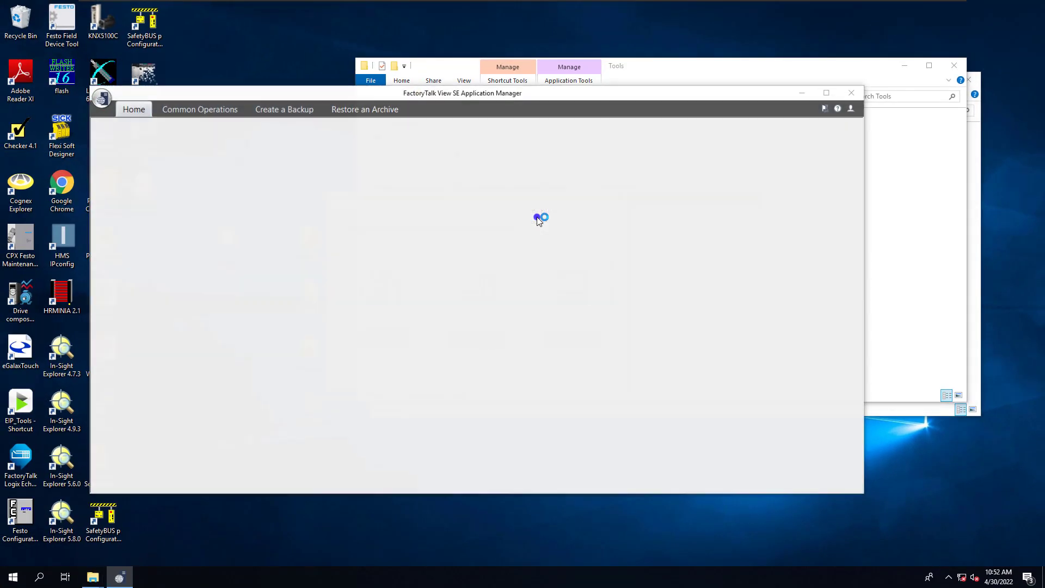
{"action": "left_click", "coordinate": [380, 338]}
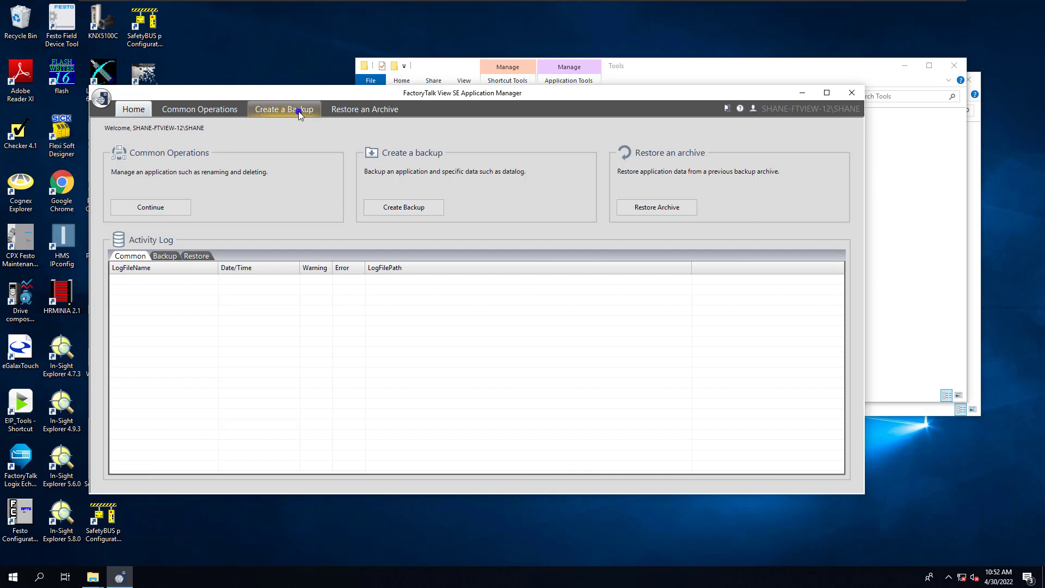
- Begin restoring an archive and choose the Batching Station Project archive from the desktop as the source
{"action": "left_click", "coordinate": [348, 110]}
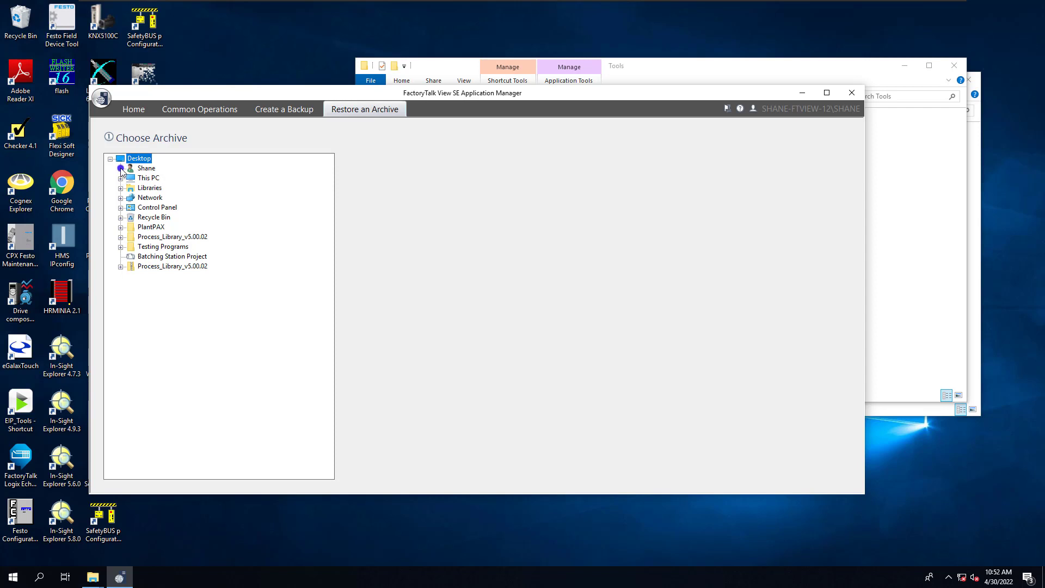
{"action": "left_click", "coordinate": [156, 266]}
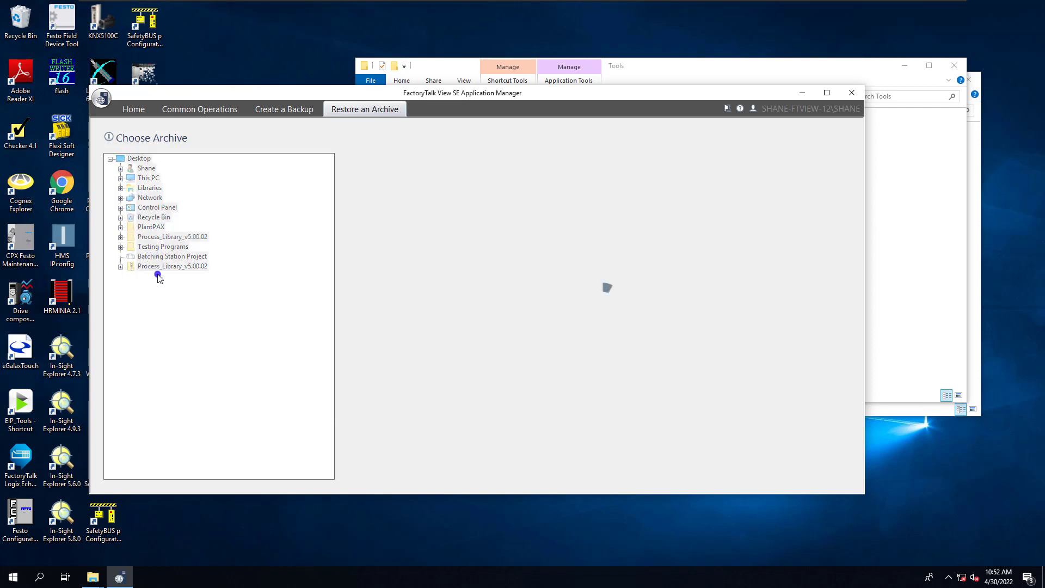
{"action": "left_click", "coordinate": [173, 257]}
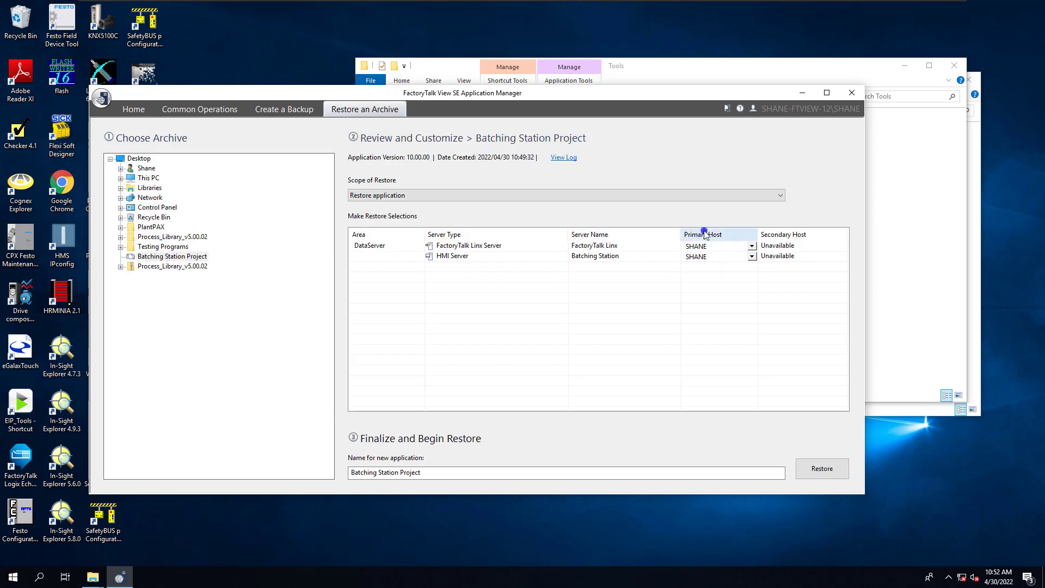
- Set the primary host of the FactoryTalk Linx Server and the HMI Server to this FTVIEW-12 computer and restore the application
{"action": "left_click", "coordinate": [753, 246]}
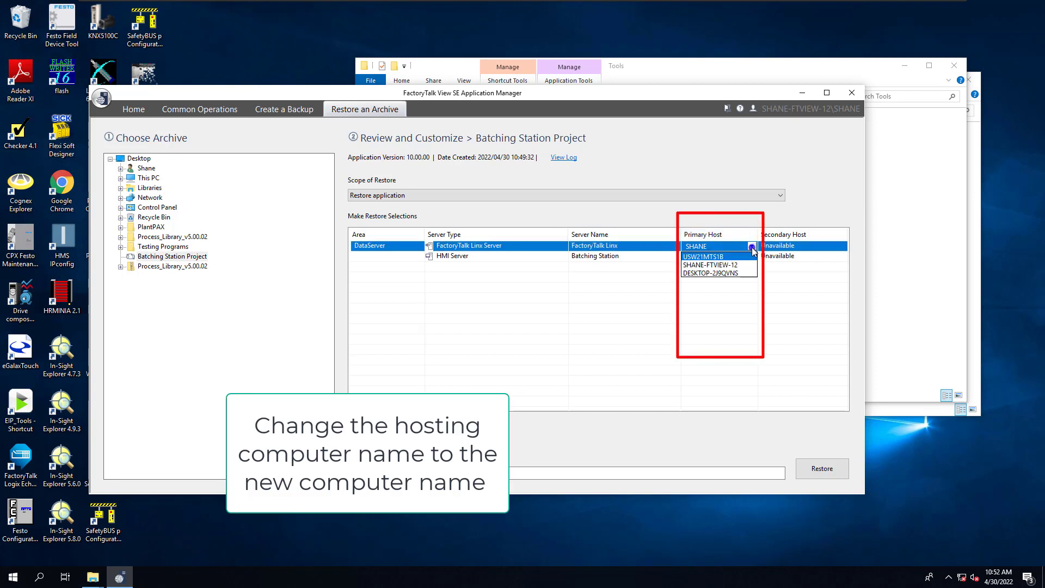
{"action": "left_click", "coordinate": [738, 265]}
{"action": "left_click", "coordinate": [753, 256]}
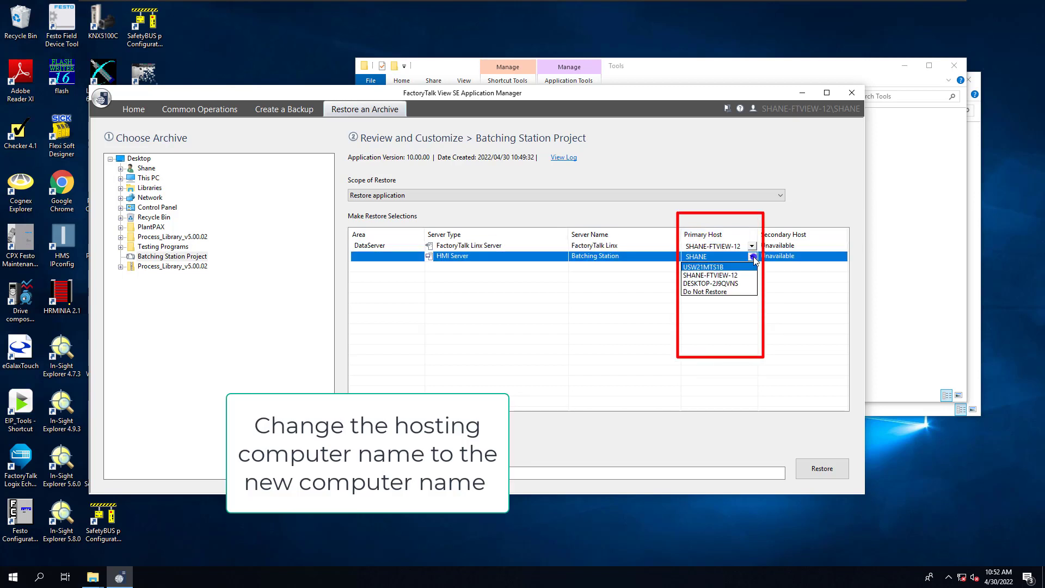
{"action": "left_click", "coordinate": [735, 275]}
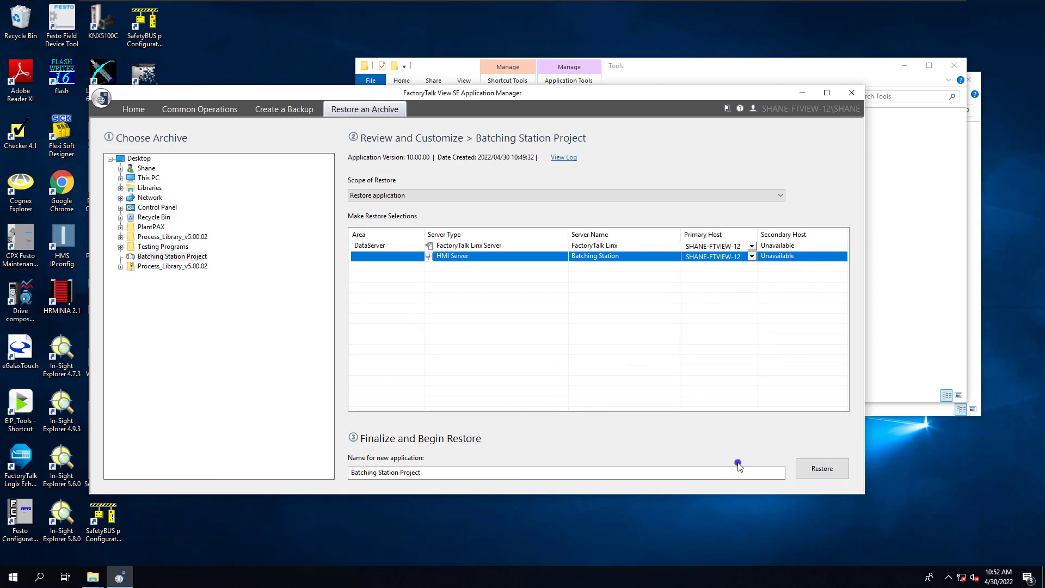
{"action": "left_click", "coordinate": [814, 469]}
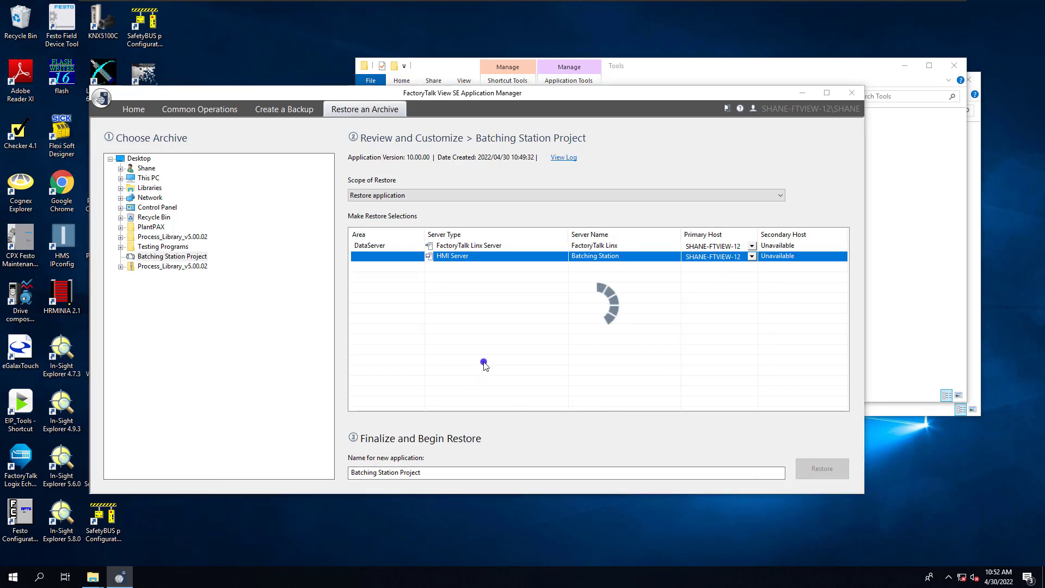
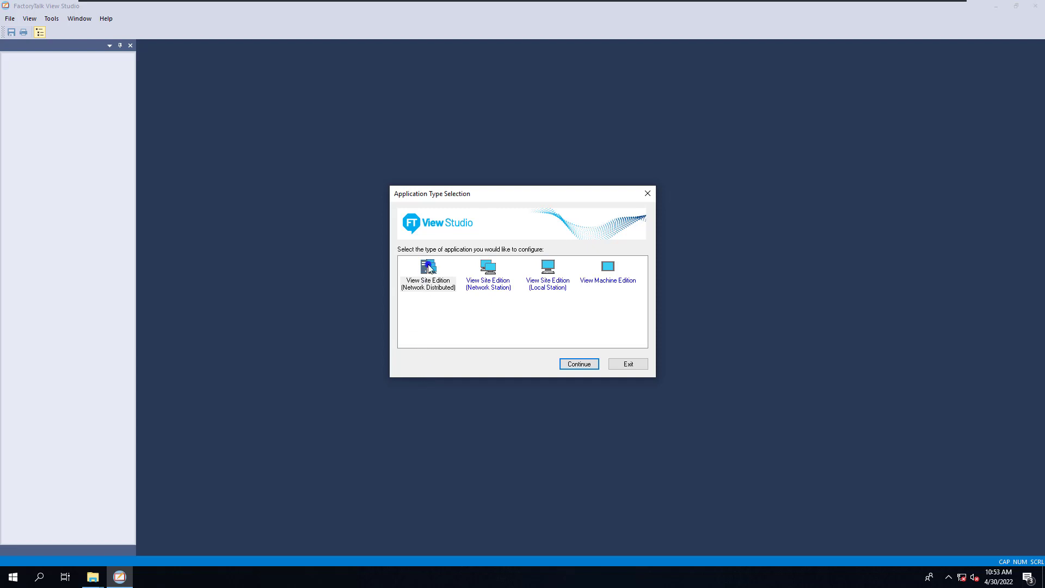
- In FactoryTalk View Studio, open the existing Batching Station Project as a View Site Edition (Network Distributed) application
{"action": "left_click", "coordinate": [437, 286]}
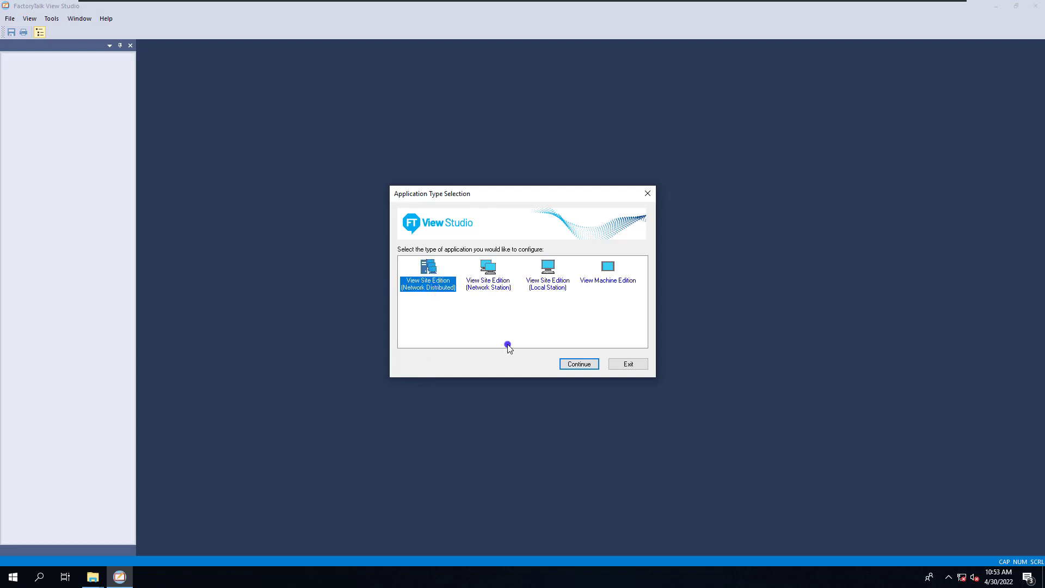
{"action": "left_click", "coordinate": [579, 364]}
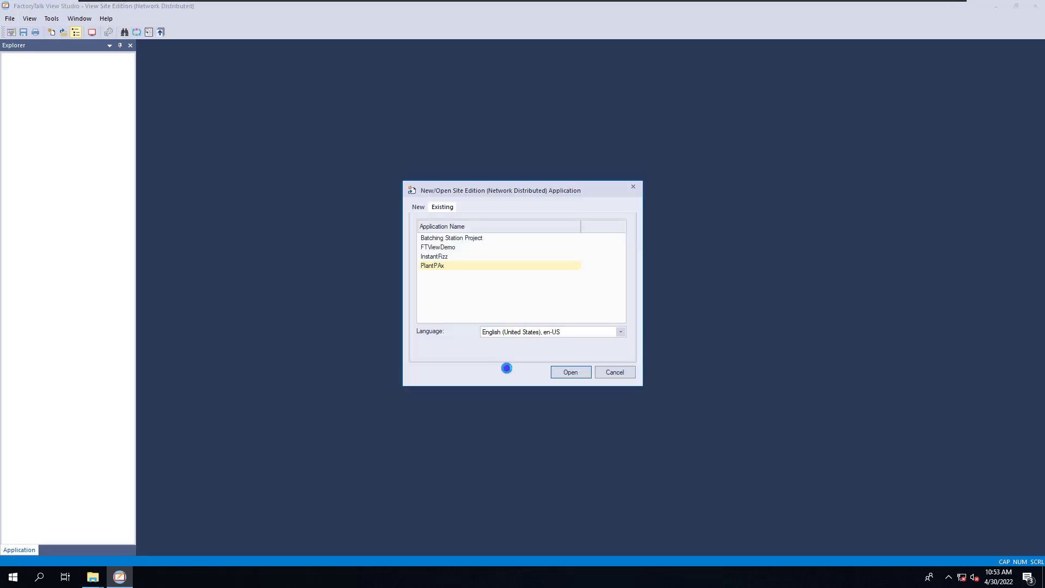
{"action": "left_click", "coordinate": [466, 239]}
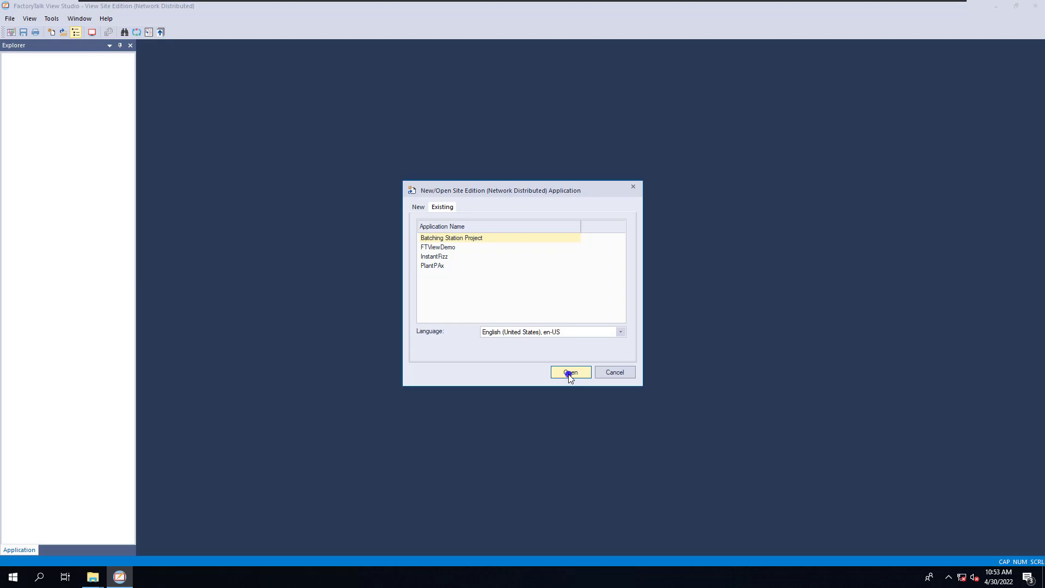
{"action": "left_click", "coordinate": [569, 372]}
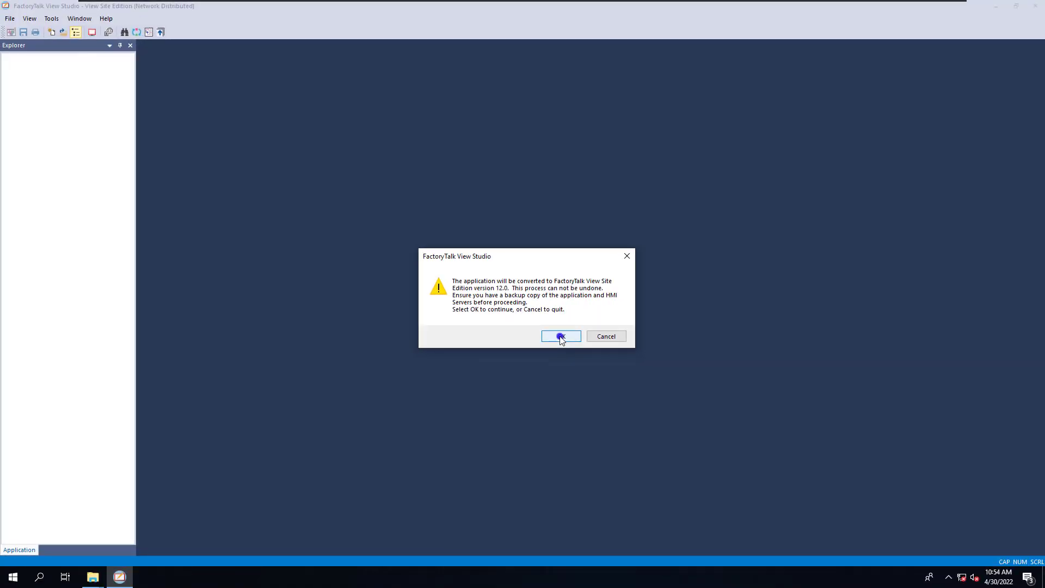
- Accept converting the application to version 12.0, dismiss the Grace Mode notice, and suppress further legacy HMI tag alarm notices
{"action": "left_click", "coordinate": [561, 336]}
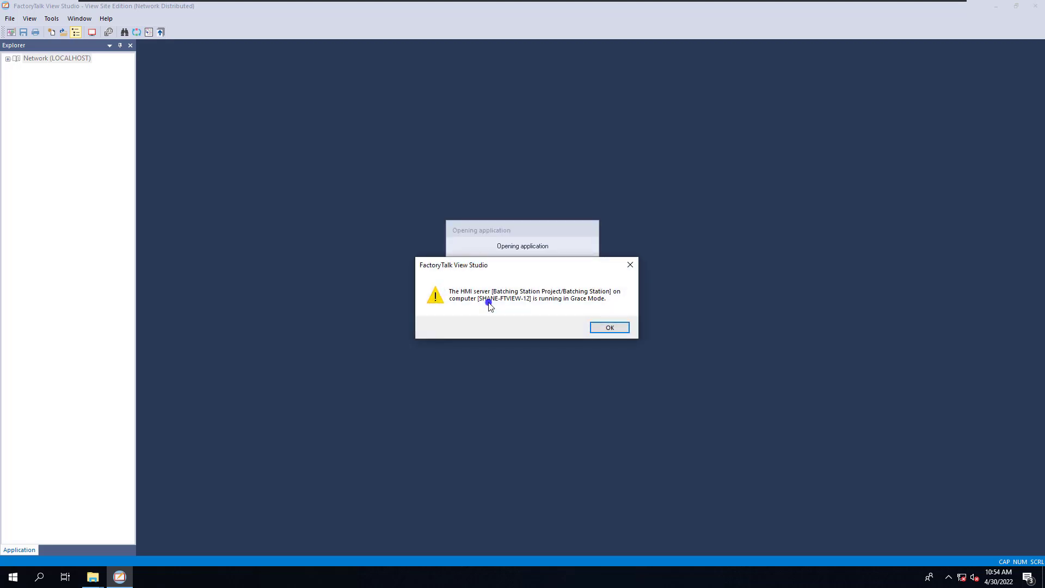
{"action": "left_click", "coordinate": [610, 326]}
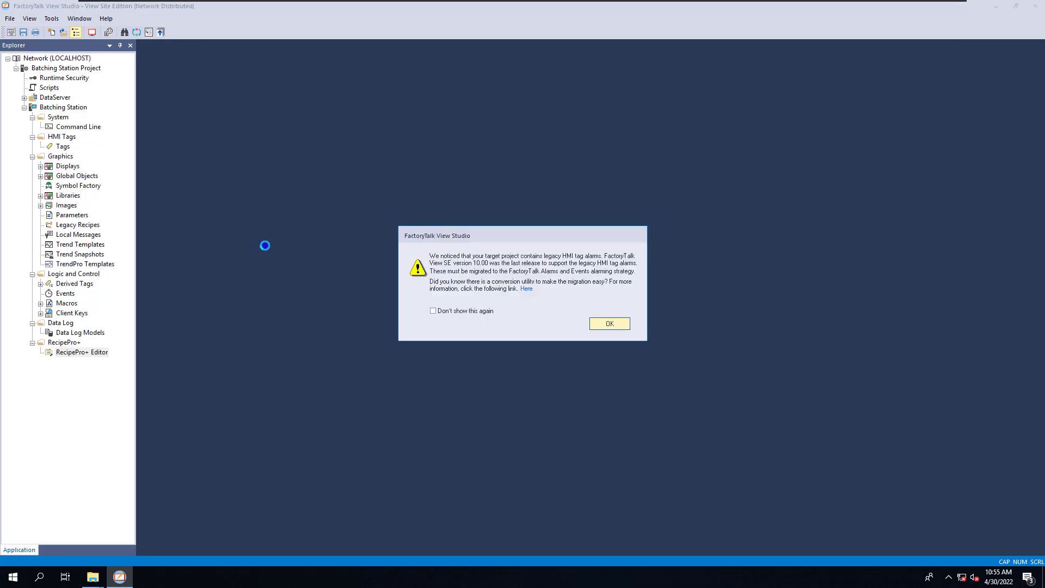
{"action": "left_click", "coordinate": [433, 311]}
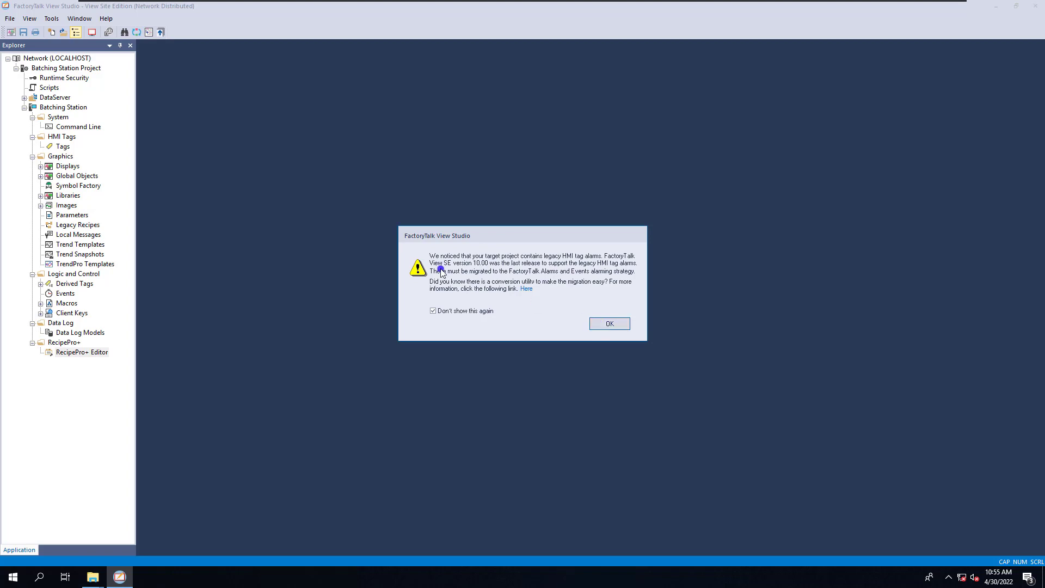
{"action": "left_click", "coordinate": [601, 324]}
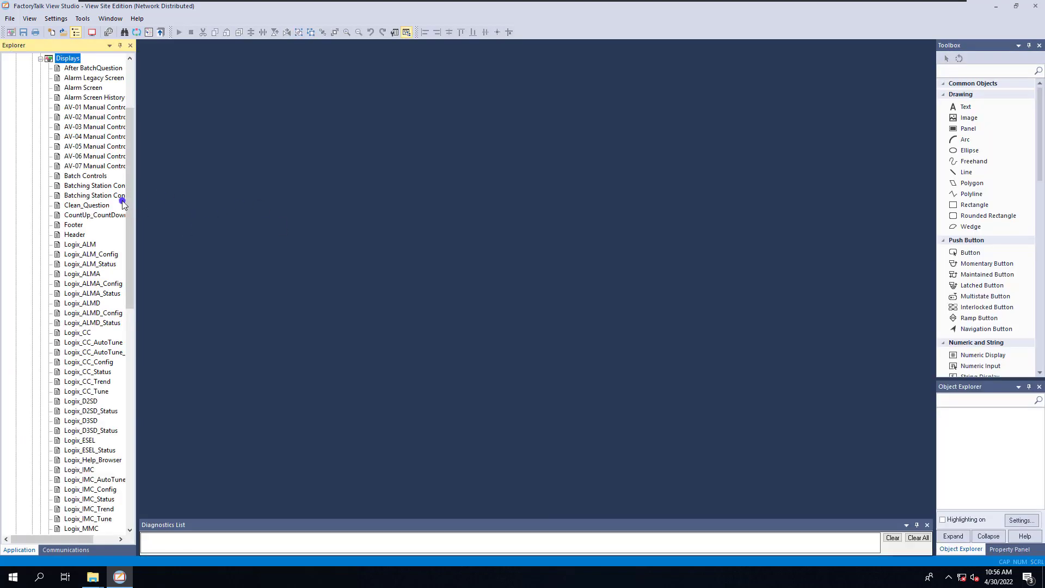
- Open the Batching Station Controls display from the project's expanded Displays list
{"action": "left_click", "coordinate": [40, 59]}
{"action": "left_click", "coordinate": [40, 166]}
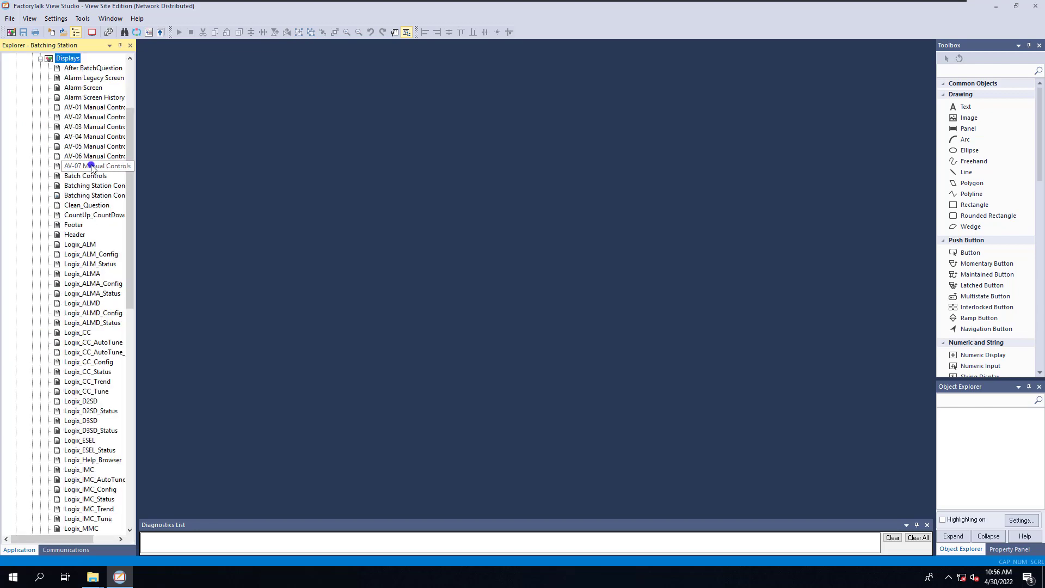
{"action": "left_click", "coordinate": [112, 185]}
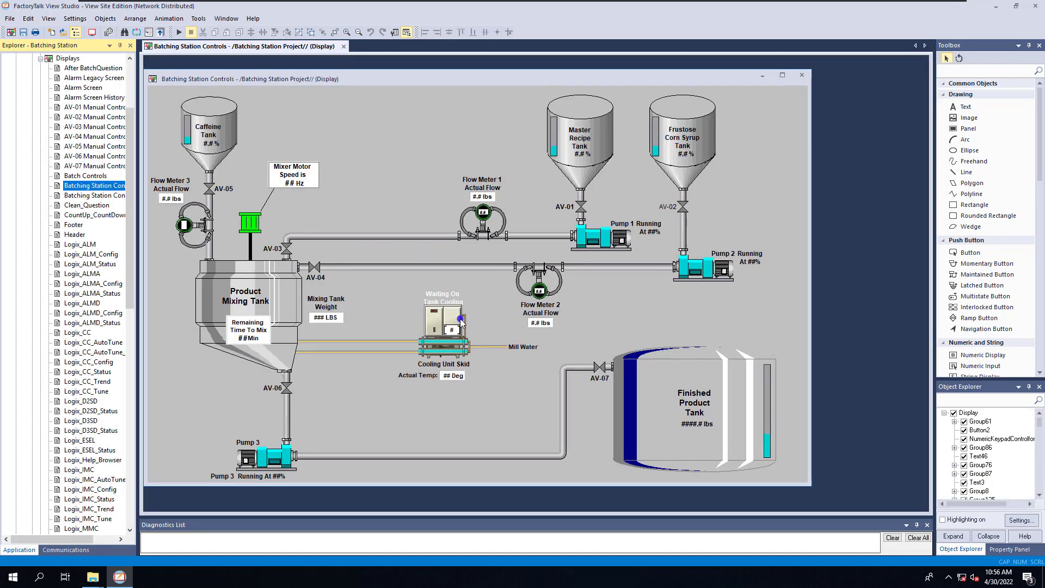
- Switch to the source FTView10 virtual machine to compare the original Batching Station Controls display, and return to the destination machine
{"action": "mouse_move", "coordinate": [565, 3]}
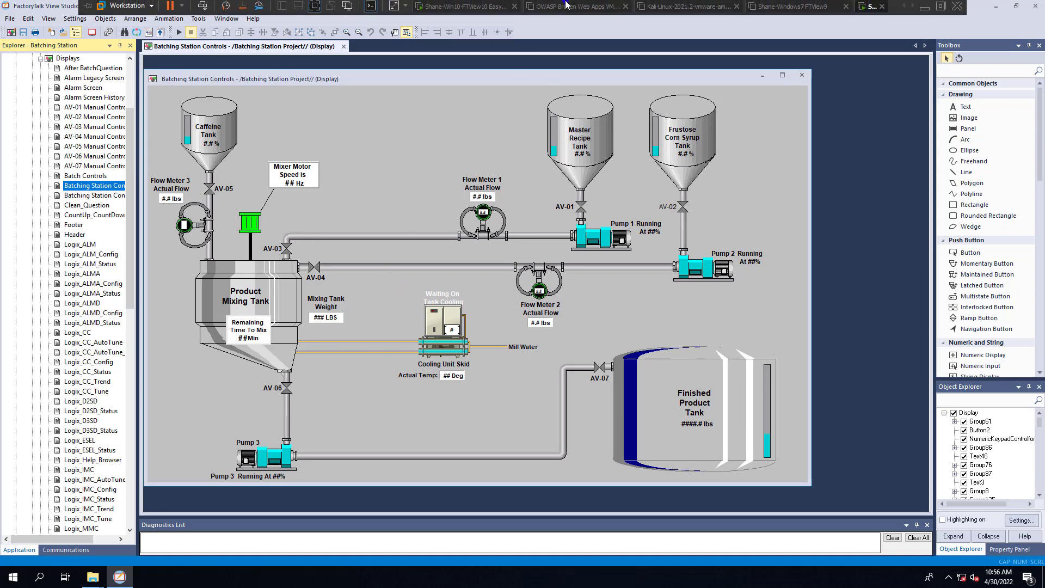
{"action": "left_click", "coordinate": [505, 10]}
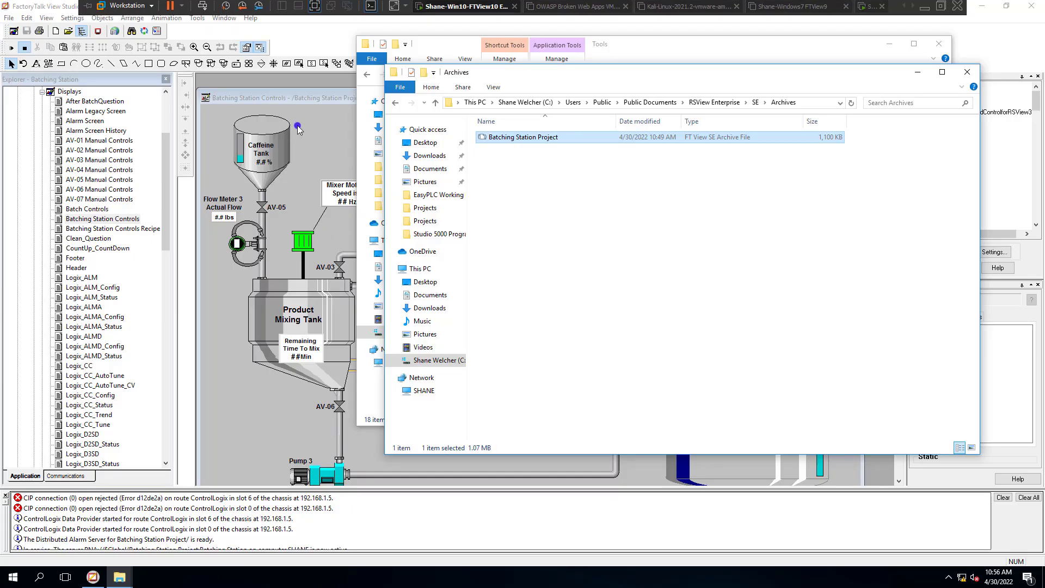
{"action": "mouse_move", "coordinate": [687, 4]}
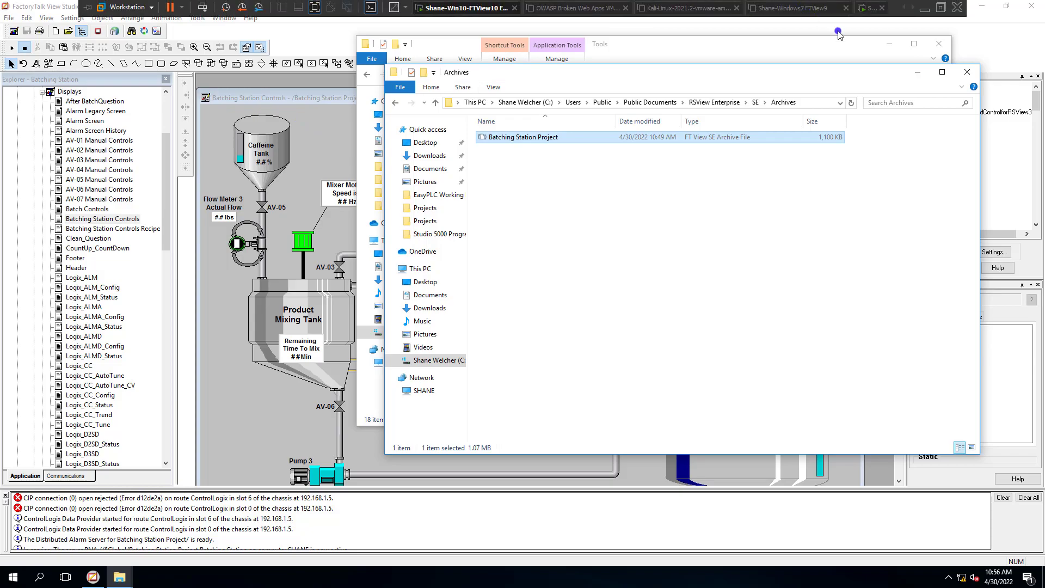
{"action": "left_click", "coordinate": [865, 9]}
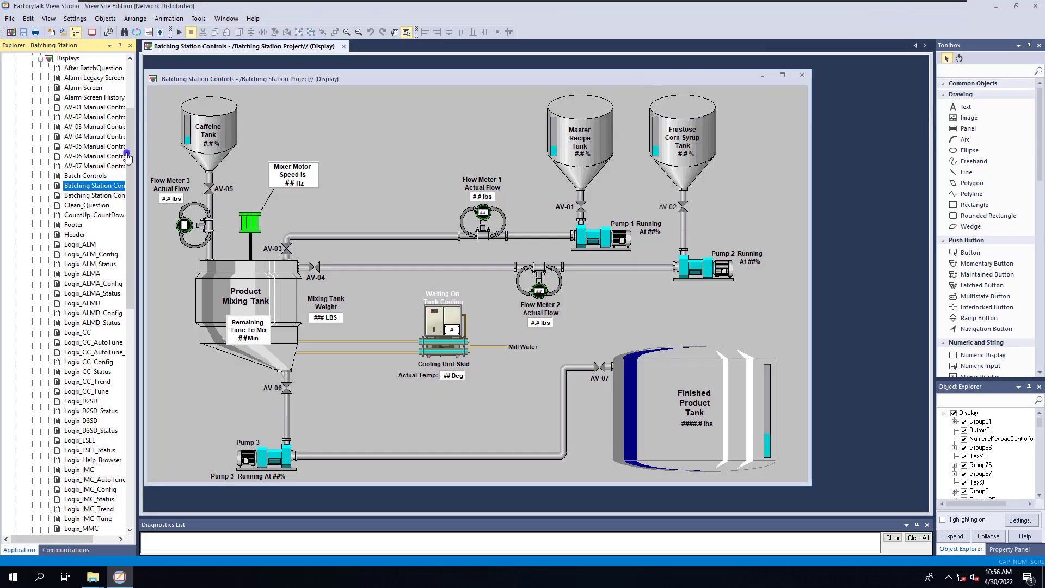
- Close the Batching Station Controls display and open Communication Setup for DataServer's FactoryTalk Linx, acknowledging the server machine change
{"action": "left_click", "coordinate": [344, 46]}
{"action": "left_click_drag", "start_coordinate": [134, 178], "coordinate": [133, 131]}
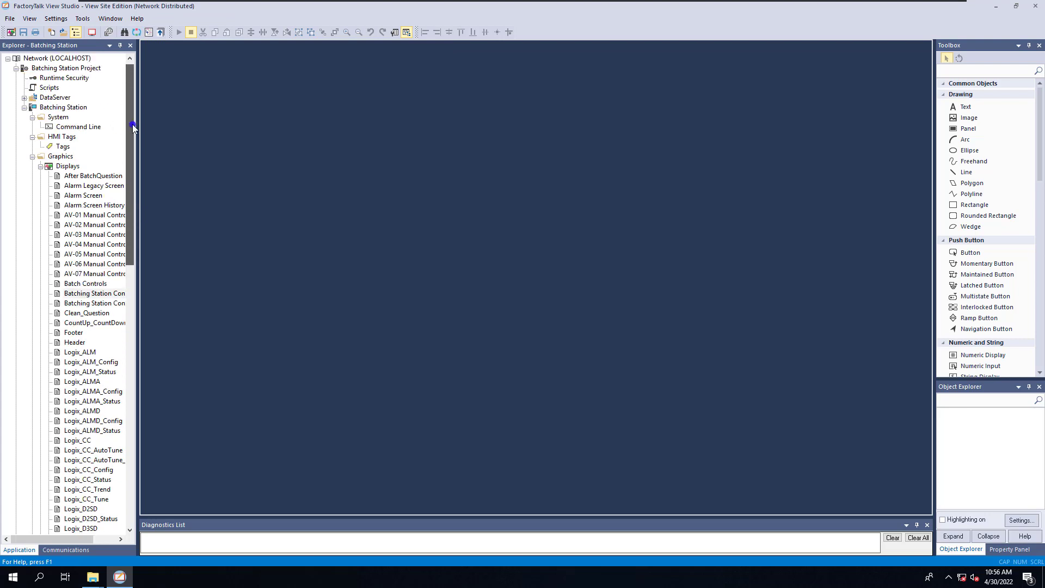
{"action": "left_click", "coordinate": [40, 166]}
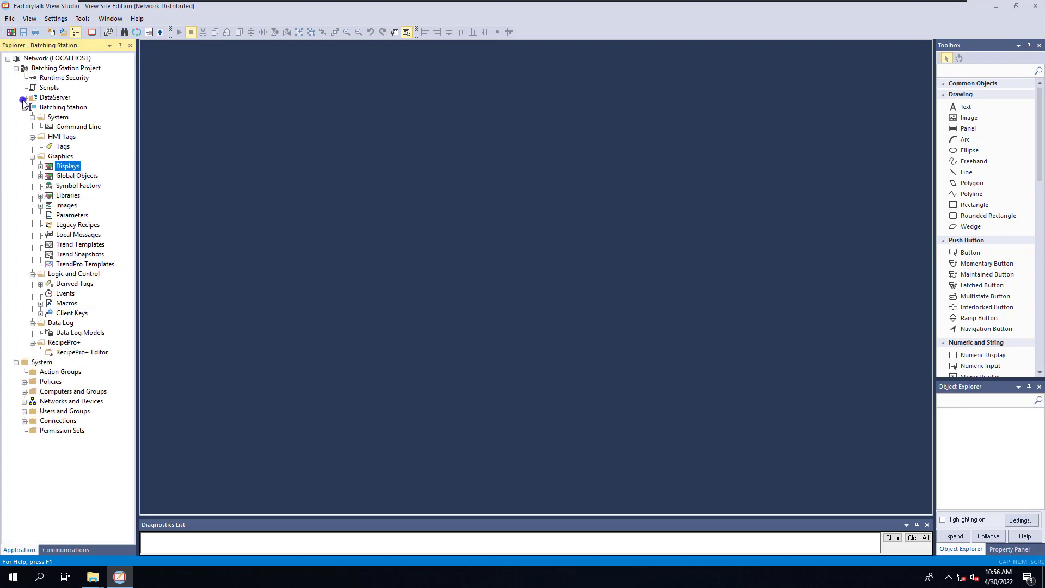
{"action": "left_click", "coordinate": [24, 98]}
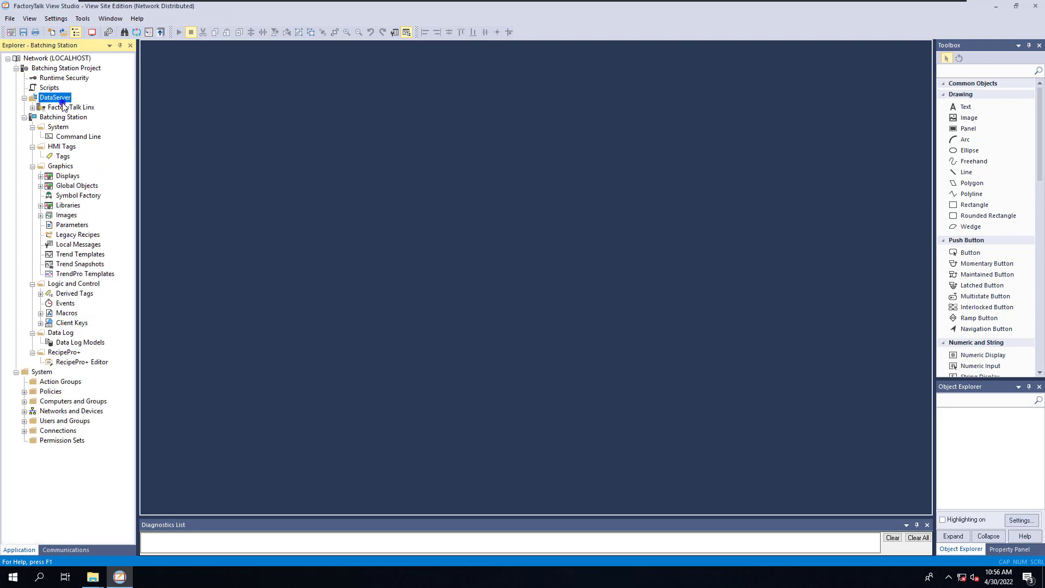
{"action": "left_click", "coordinate": [31, 106]}
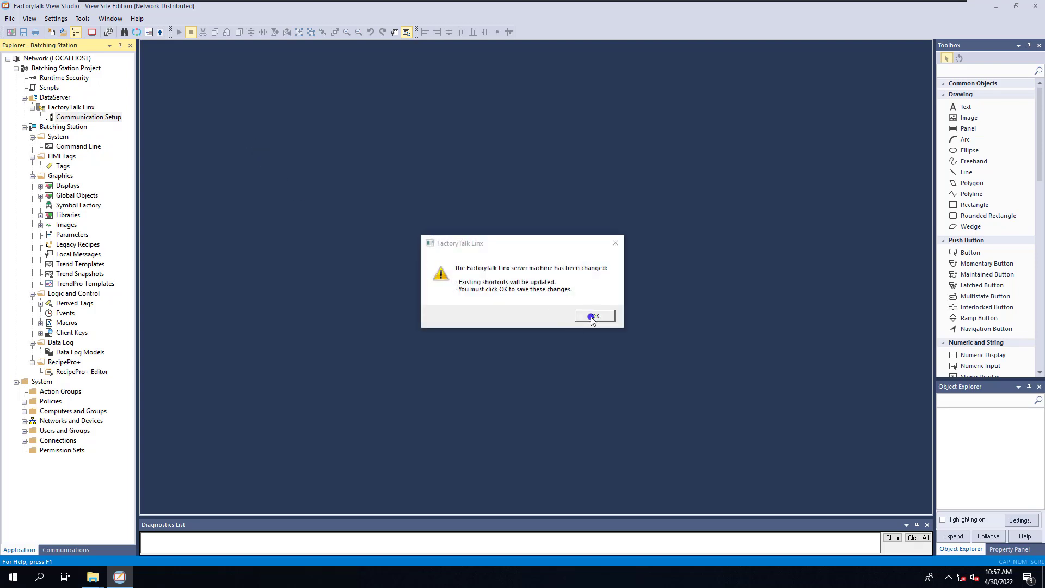
{"action": "left_click", "coordinate": [589, 315]}
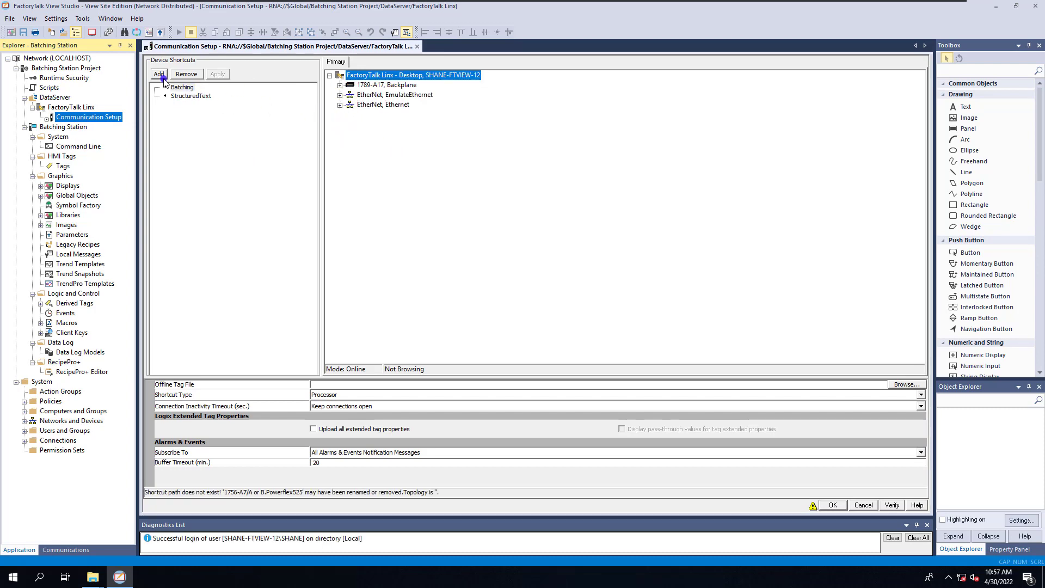
- Check the path status of the Batching and StructuredText device shortcuts in the restored application's Communication Setup
{"action": "left_click", "coordinate": [206, 96]}
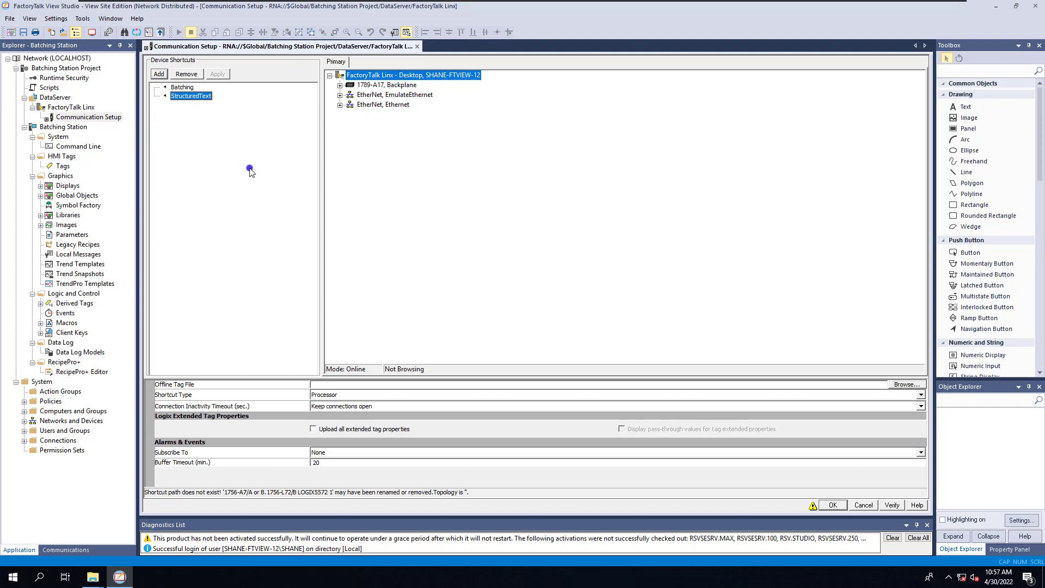
{"action": "left_click", "coordinate": [182, 87]}
{"action": "left_click", "coordinate": [186, 96]}
- Switch to the source FTView10 virtual machine and open Communication Setup for the original project's FactoryTalk Linx data server
{"action": "mouse_move", "coordinate": [599, 4]}
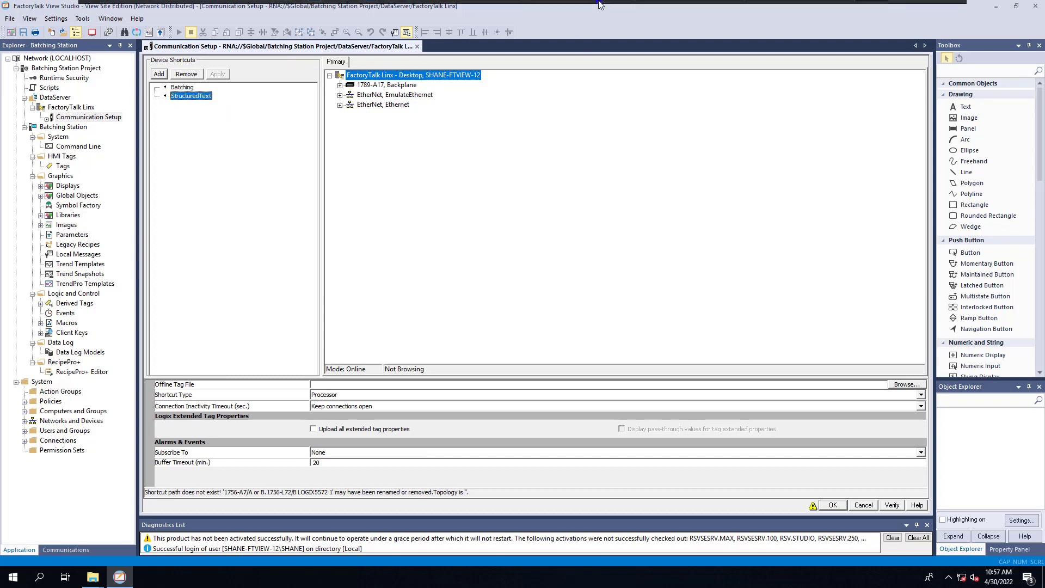
{"action": "left_click", "coordinate": [478, 9]}
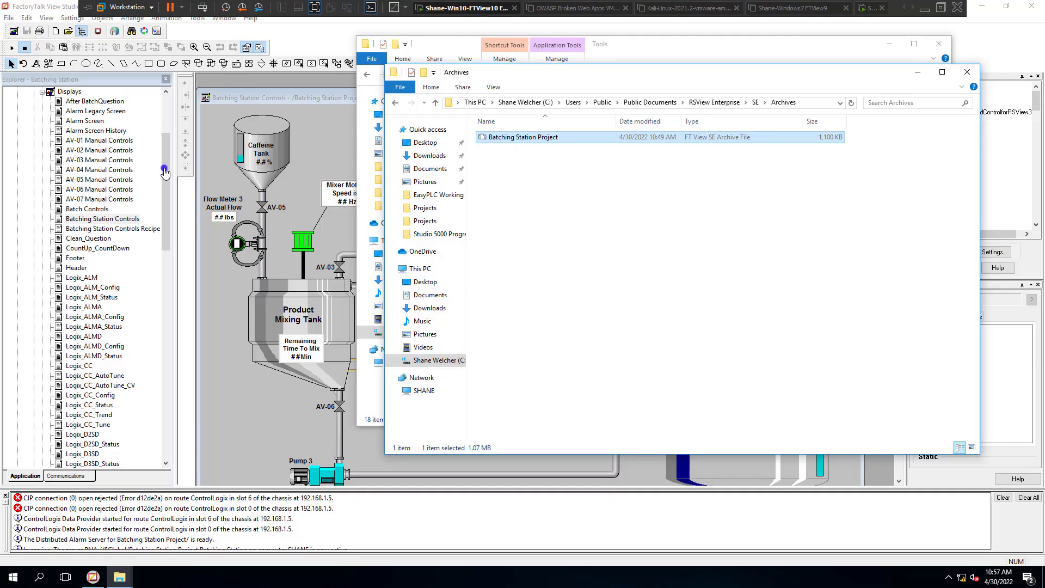
{"action": "left_click", "coordinate": [170, 104]}
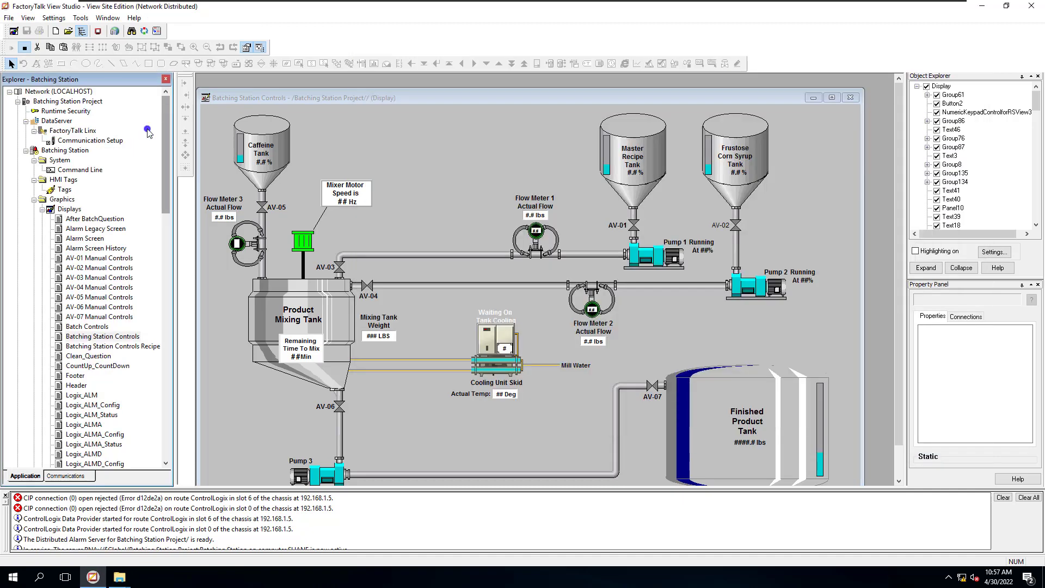
{"action": "left_click", "coordinate": [77, 141]}
{"action": "double_click", "coordinate": [76, 142]}
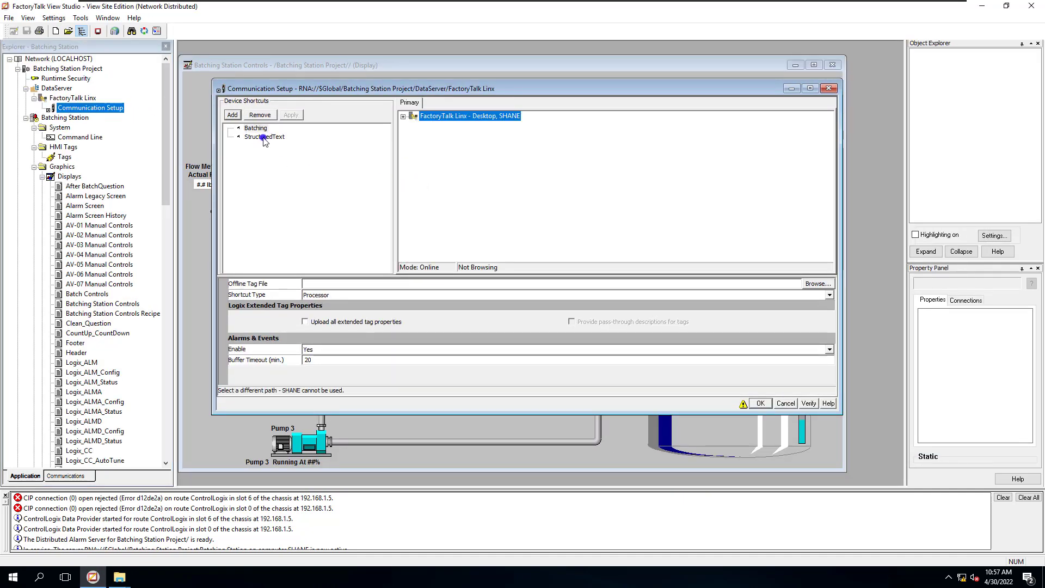
- Examine which controller path is assigned to the original StructuredText shortcut, and return to the destination virtual machine
{"action": "left_click", "coordinate": [267, 137]}
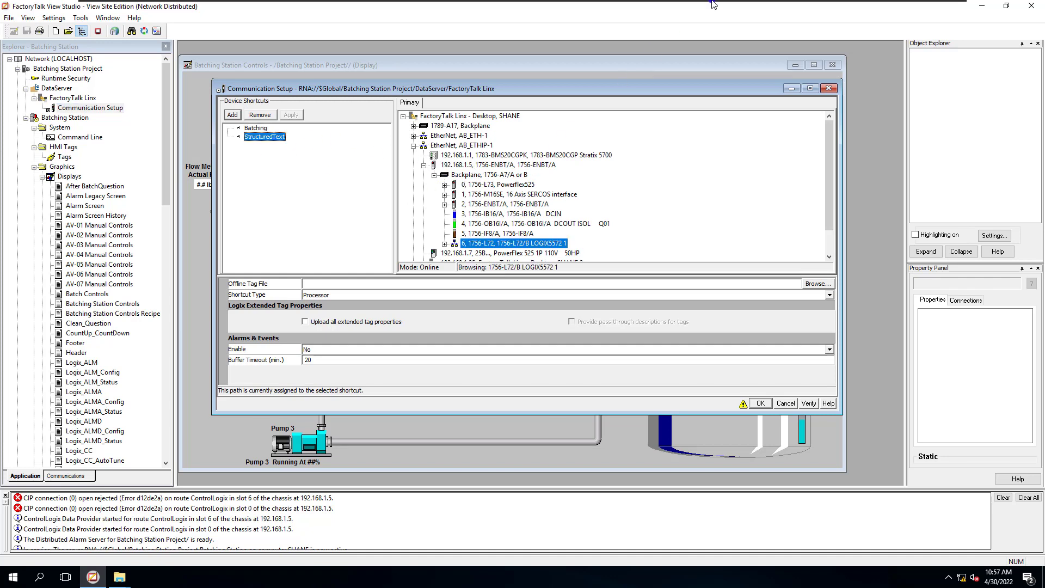
{"action": "mouse_move", "coordinate": [713, 5]}
{"action": "left_click", "coordinate": [860, 10]}
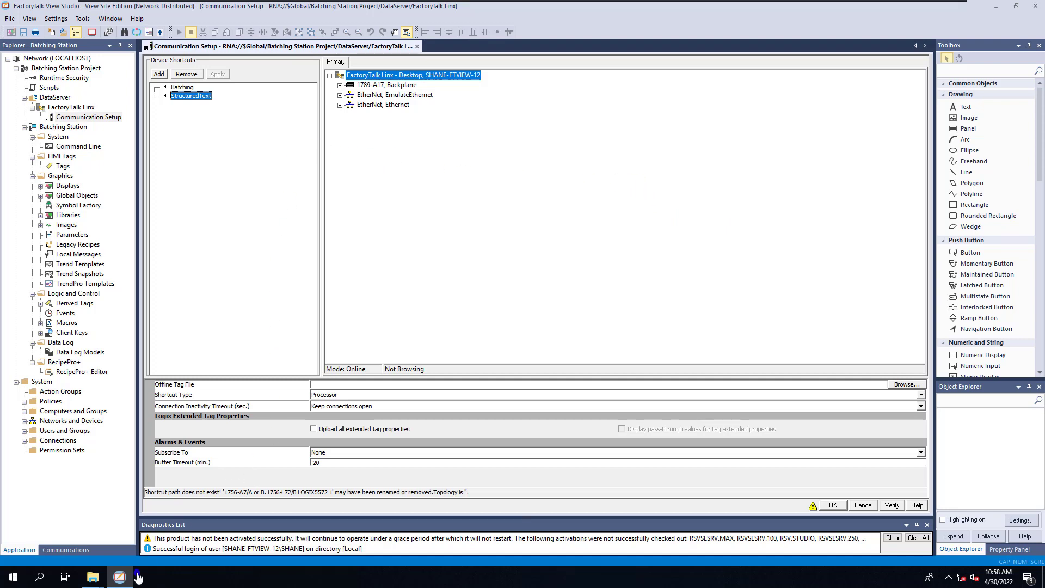
- Bring the FactoryTalk View Tools folder window to the front and clear its file selection
{"action": "mouse_move", "coordinate": [93, 580]}
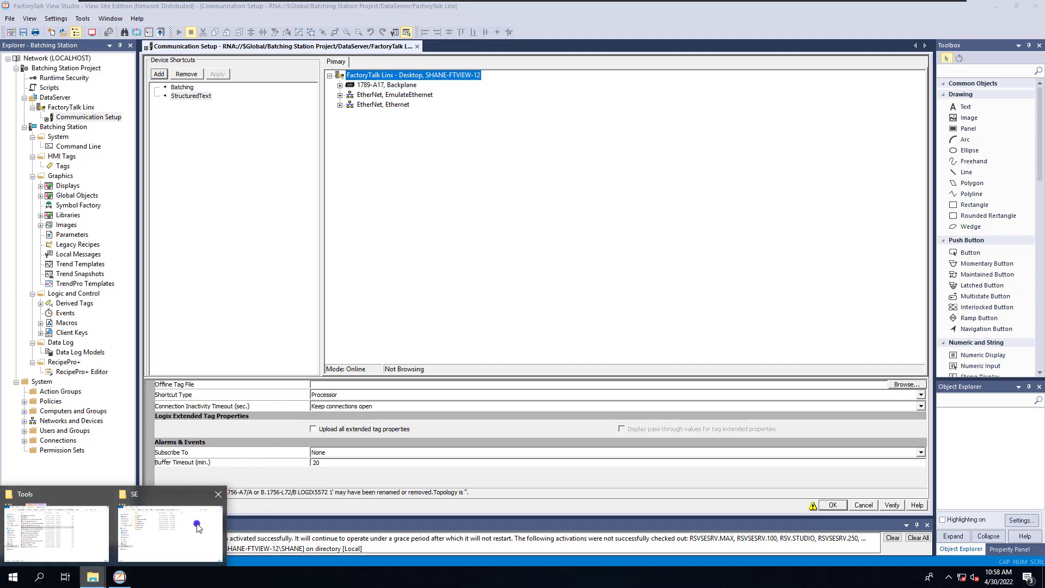
{"action": "mouse_move", "coordinate": [138, 542]}
{"action": "left_click", "coordinate": [54, 534]}
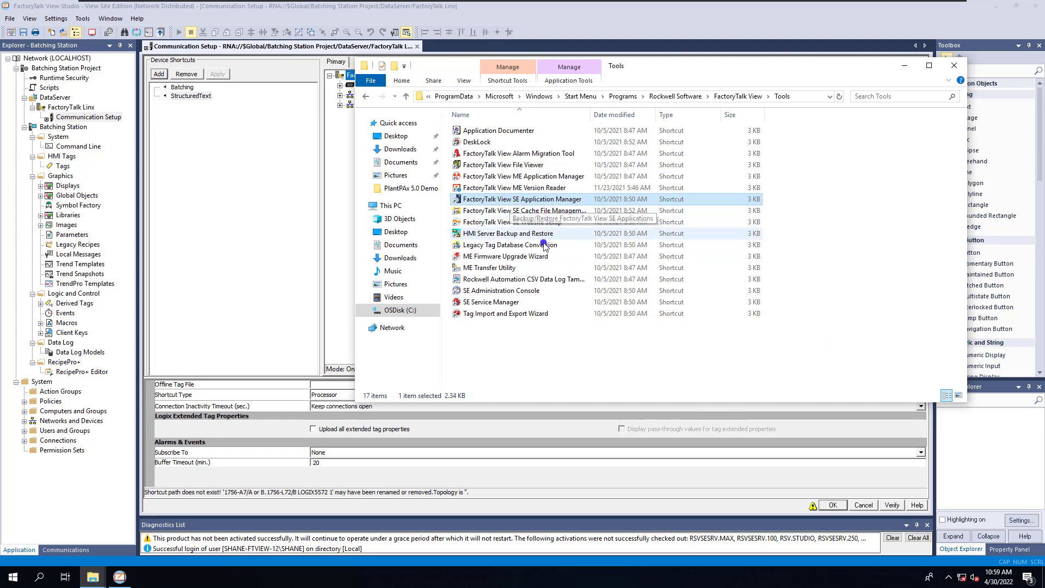
{"action": "left_click", "coordinate": [518, 363]}
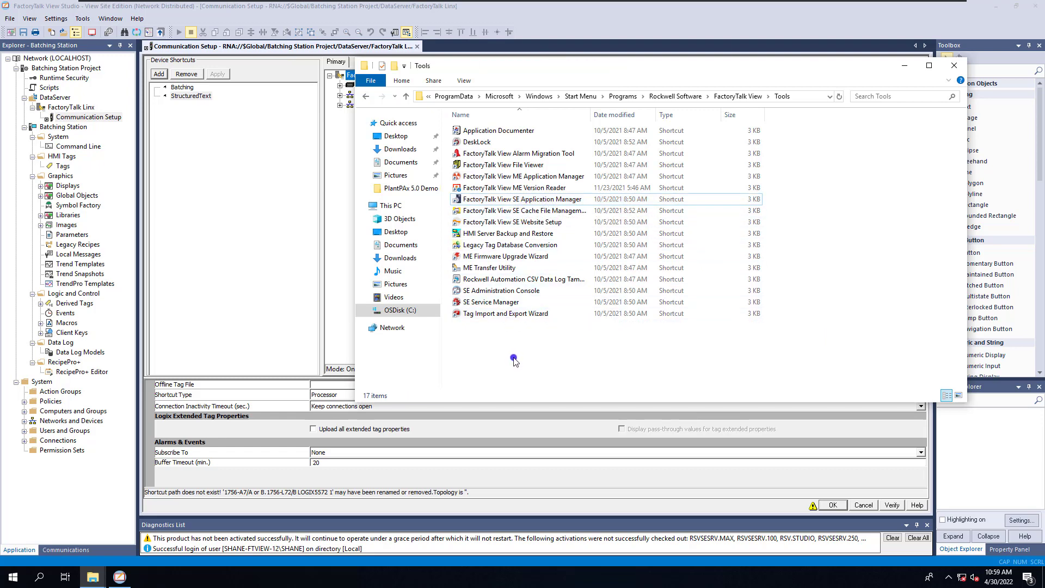